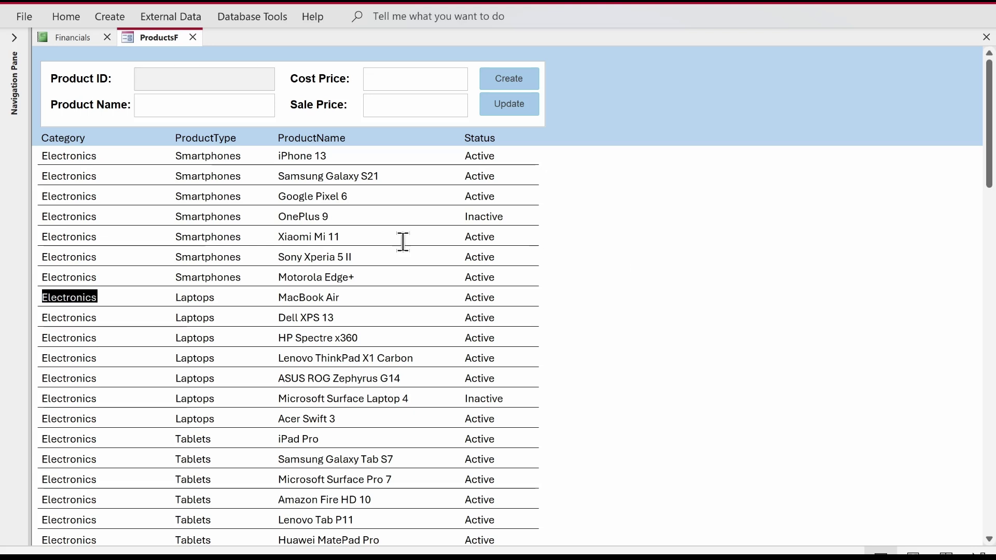
# Step: Look through the product list in the ProductsF form and examine the values in the Status column
pyautogui.scroll(-4, 233, 195)
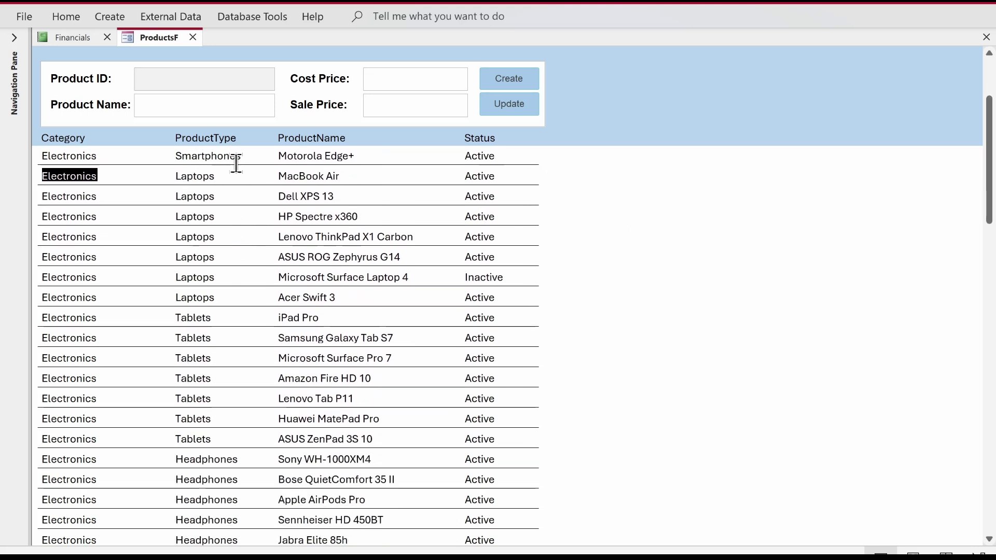
pyautogui.scroll(-4, 166, 282)
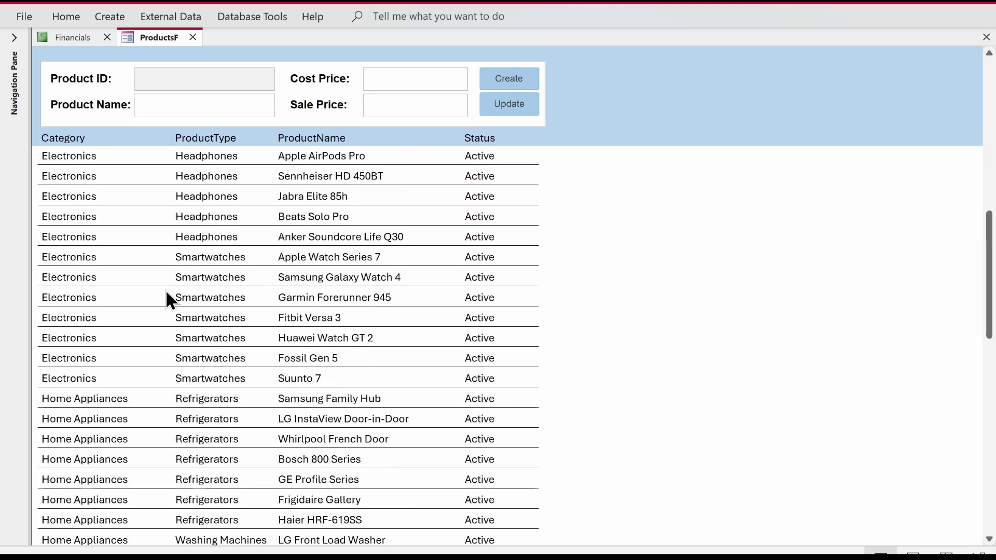
pyautogui.scroll(1, 164, 286)
pyautogui.scroll(1, 155, 276)
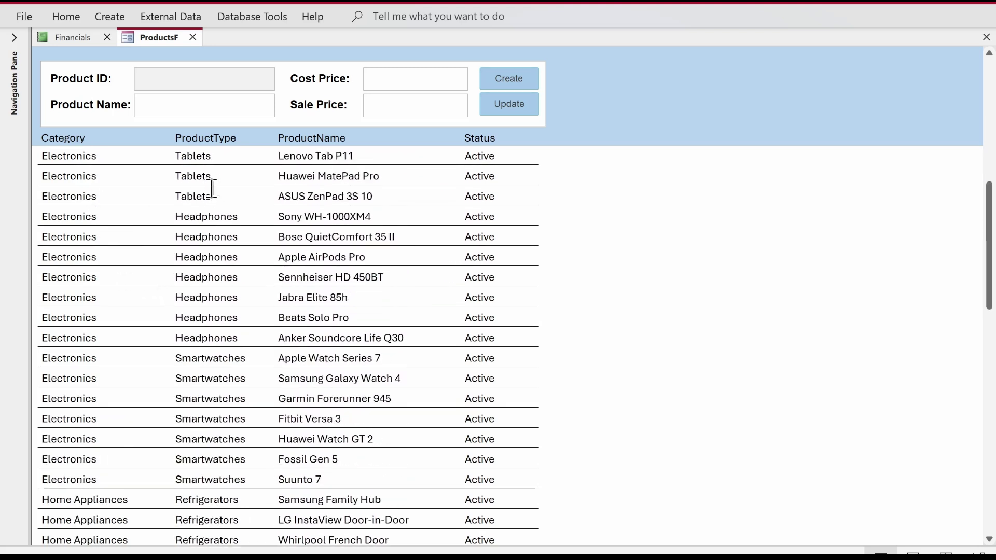
pyautogui.scroll(6, 509, 278)
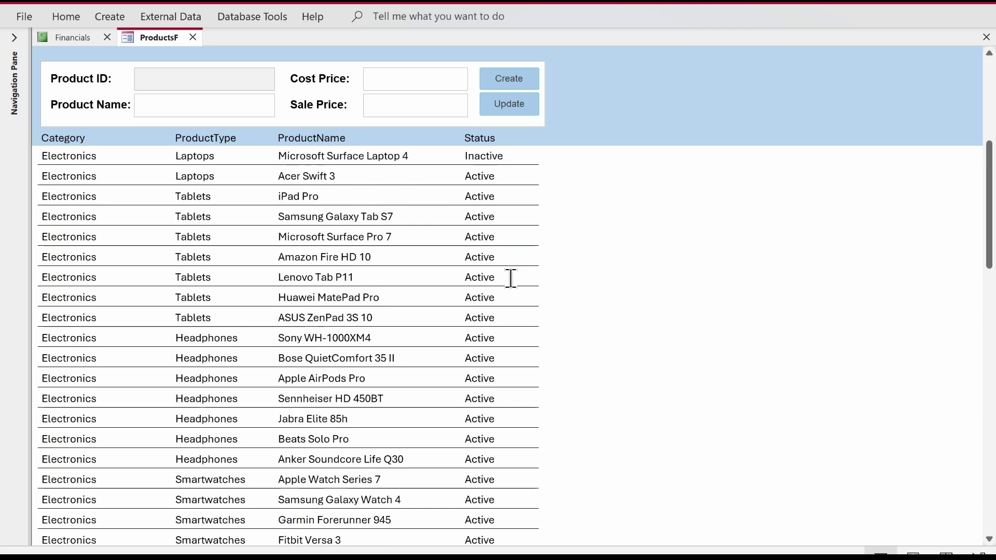
pyautogui.click(496, 188)
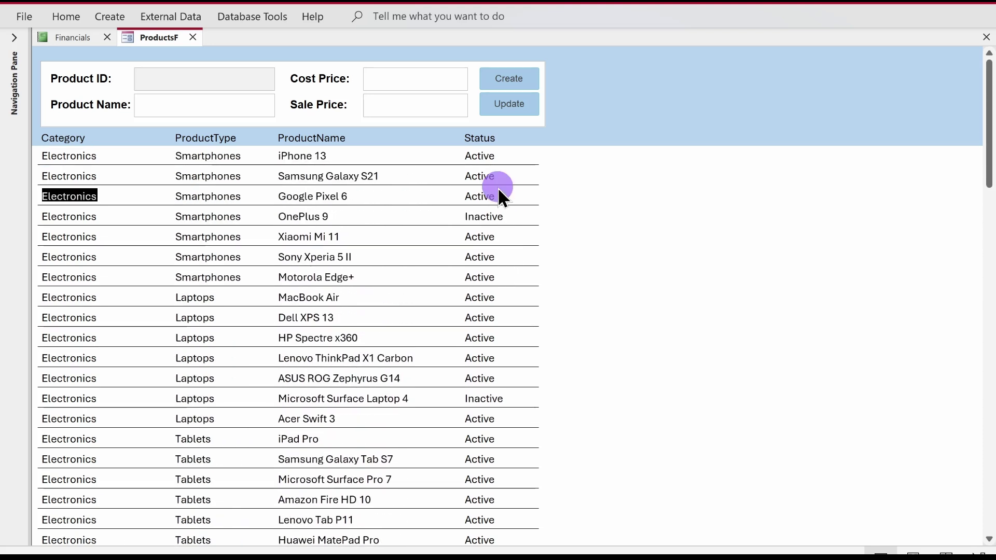
pyautogui.click(497, 213)
pyautogui.click(542, 254)
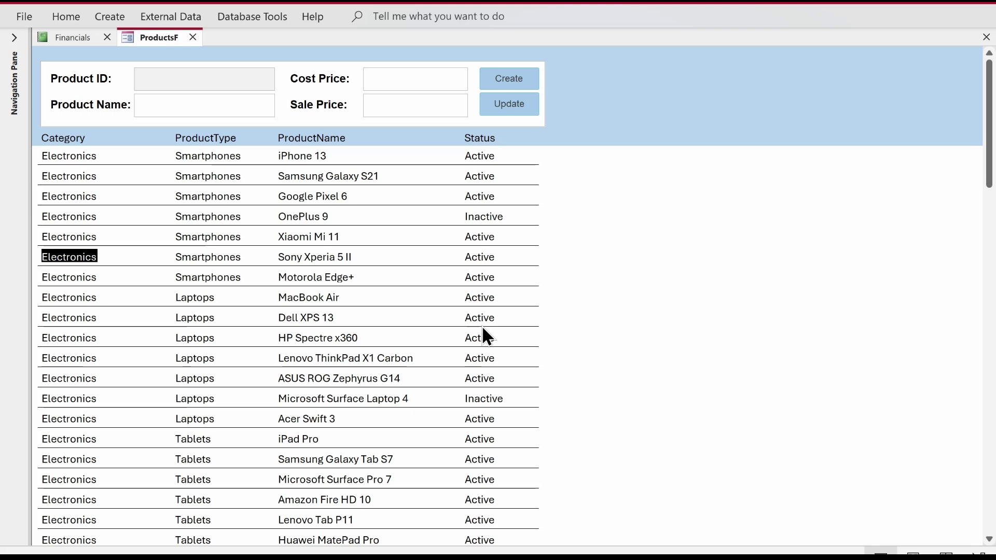
pyautogui.click(502, 256)
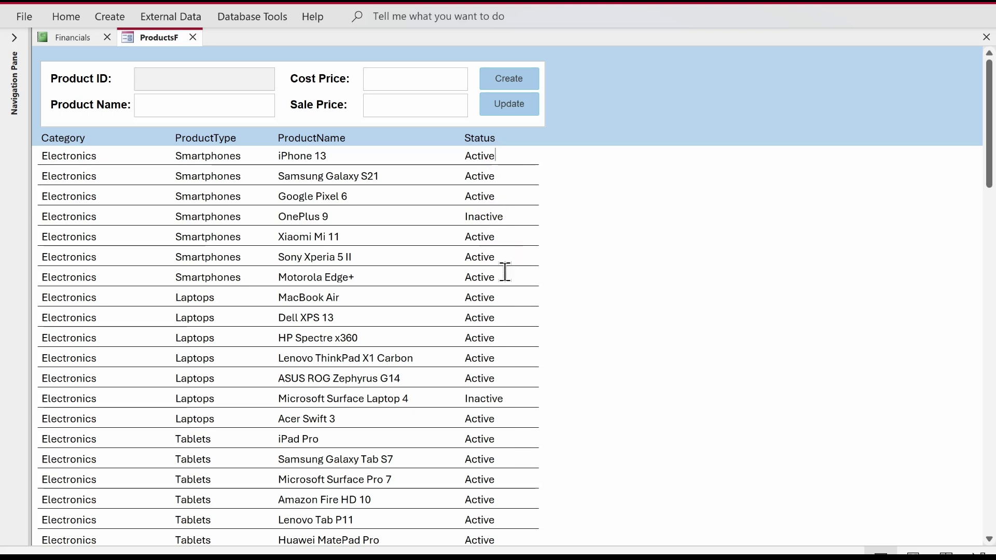
pyautogui.click(504, 216)
pyautogui.moveTo(464, 216); pyautogui.dragTo(624, 233)
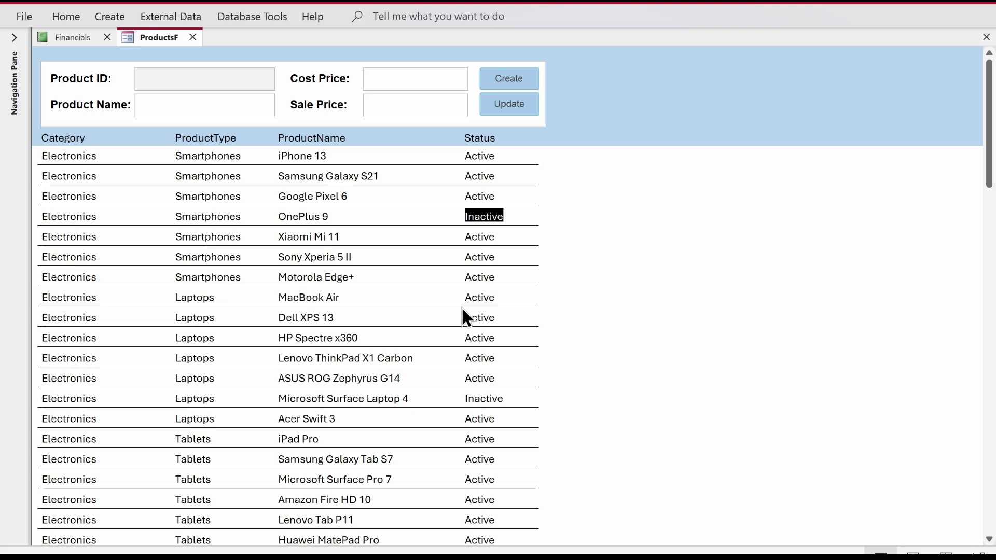
# Step: Switch the ProductsF form to Design View and open the conditional formatting rules for the Status text box in the Detail section
pyautogui.rightClick(627, 136)
pyautogui.click(653, 182)
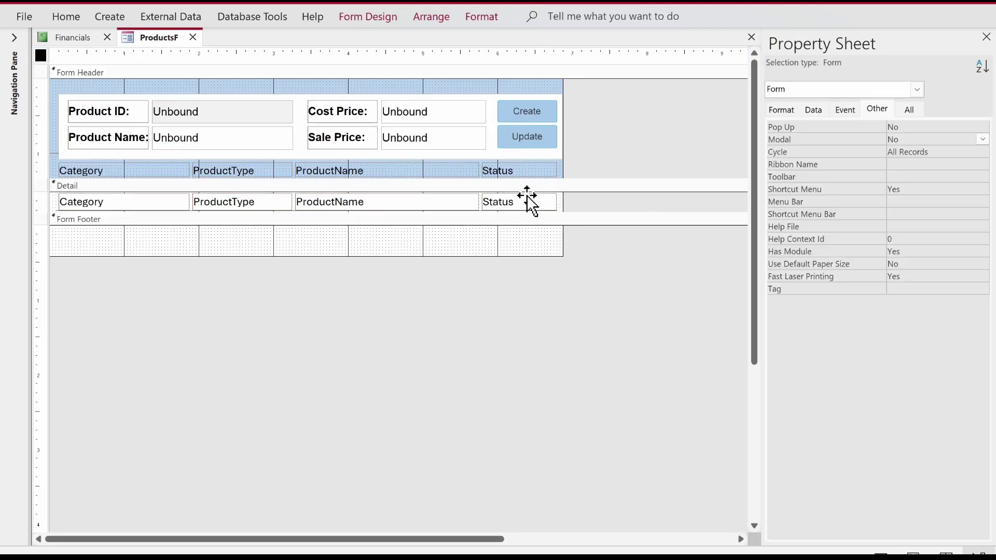
pyautogui.click(524, 207)
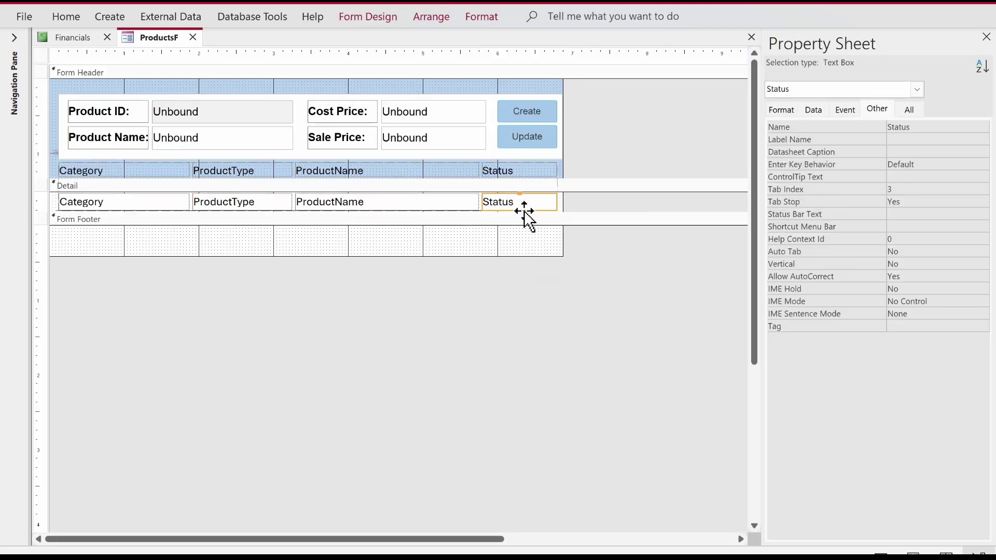
pyautogui.click(484, 23)
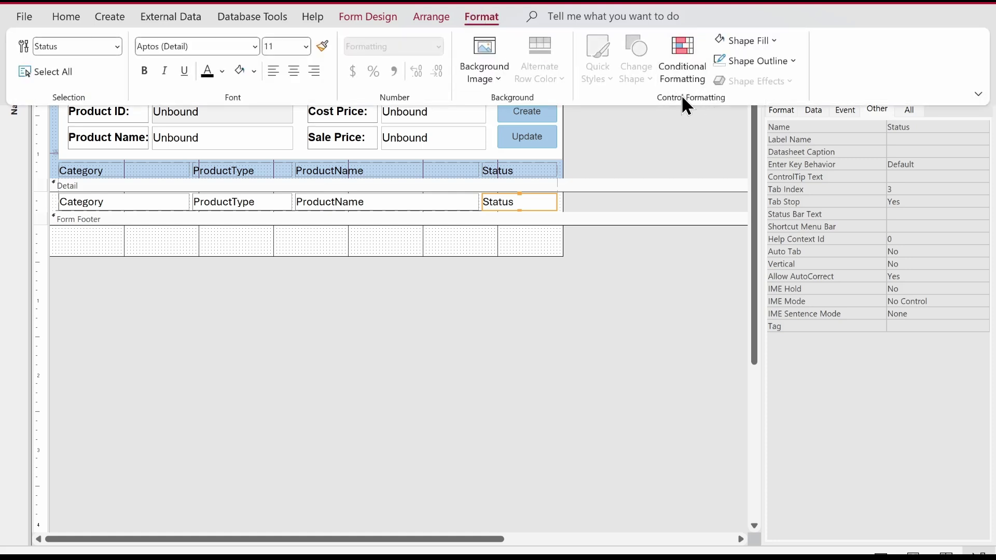
pyautogui.click(683, 65)
pyautogui.moveTo(501, 162); pyautogui.dragTo(507, 226)
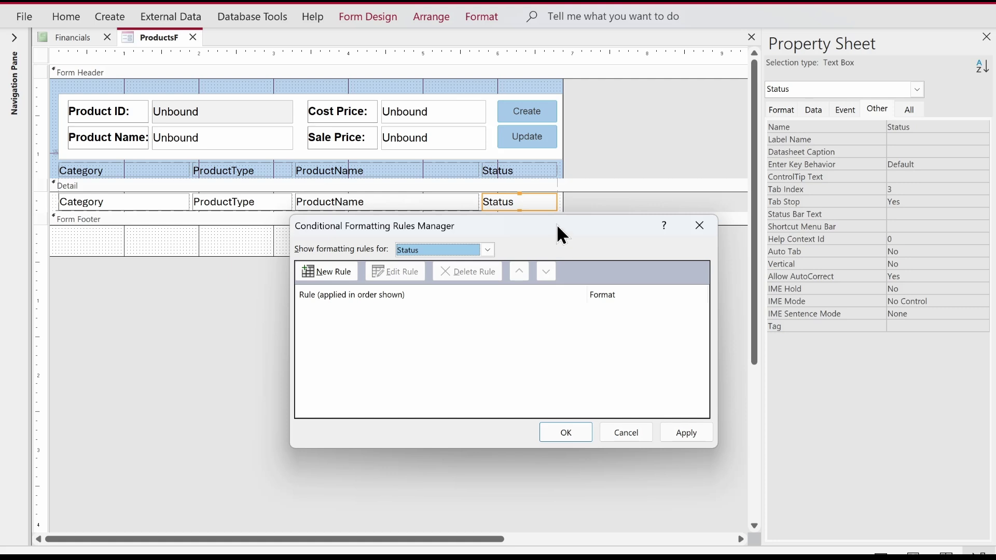
pyautogui.moveTo(557, 224); pyautogui.dragTo(529, 238)
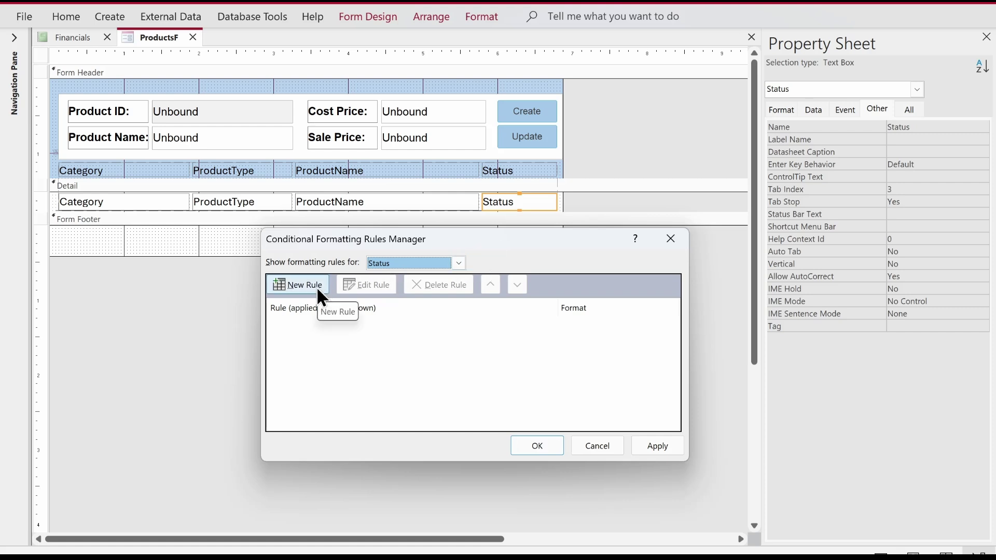
# Step: Create a formatting rule for Status with the condition that the field value is equal to Active
pyautogui.click(297, 286)
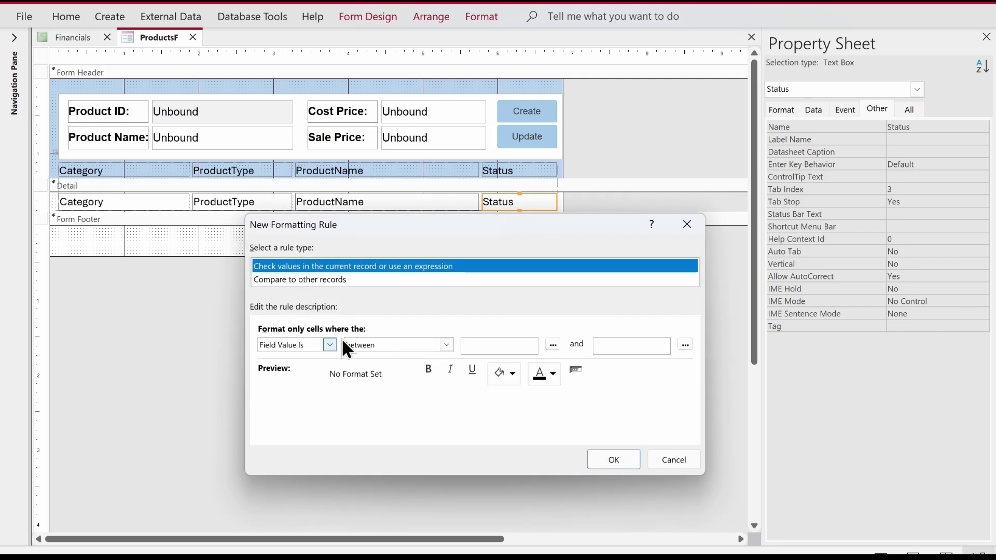
pyautogui.click(318, 344)
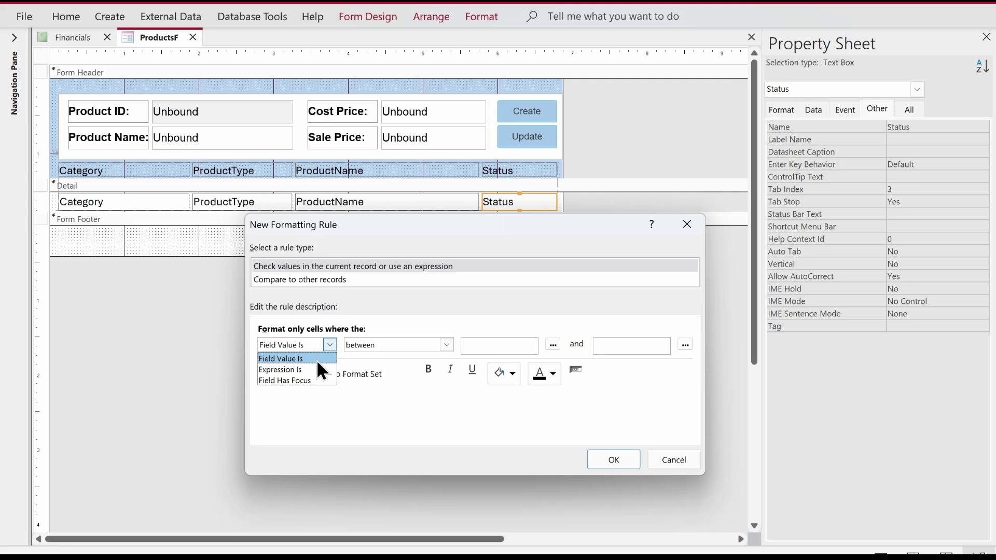
pyautogui.click(316, 359)
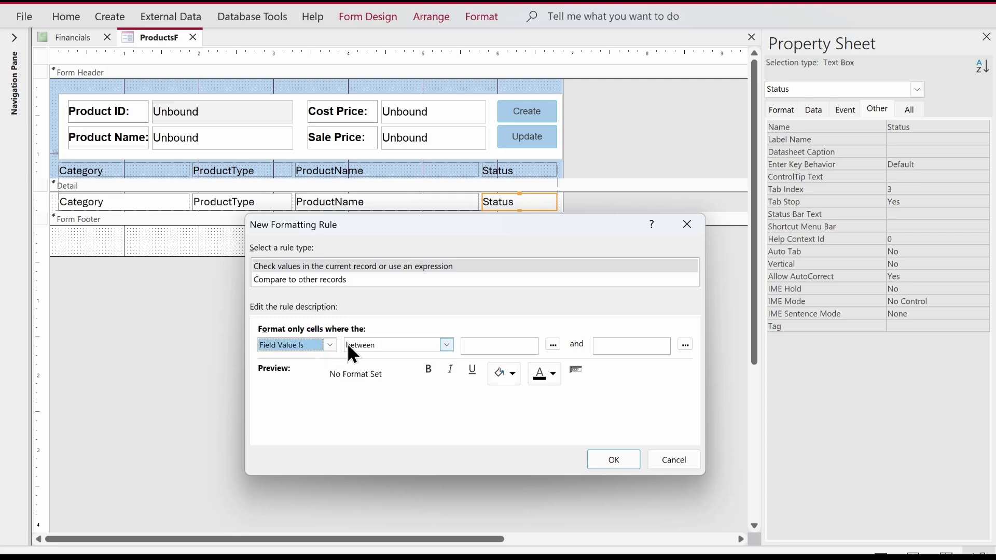
pyautogui.click(362, 344)
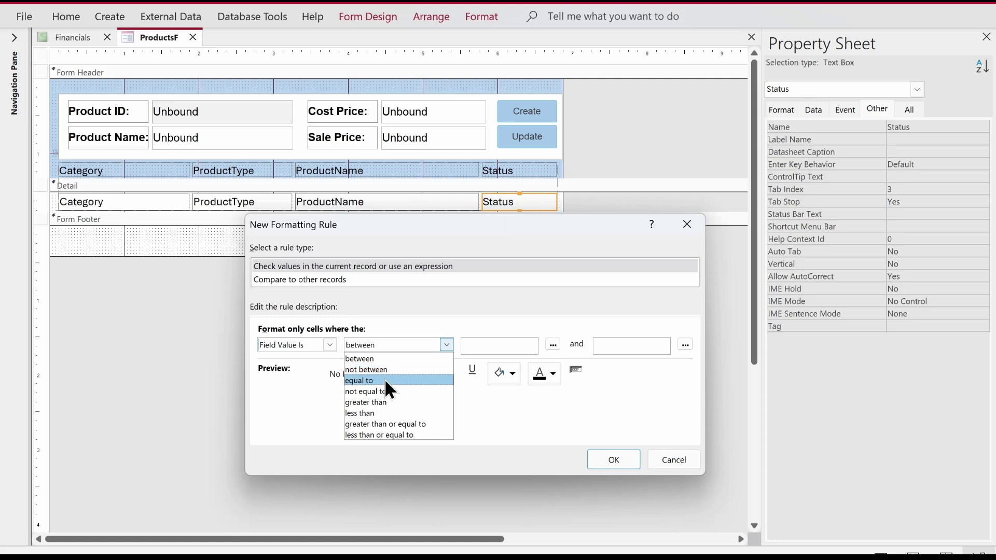
pyautogui.click(372, 379)
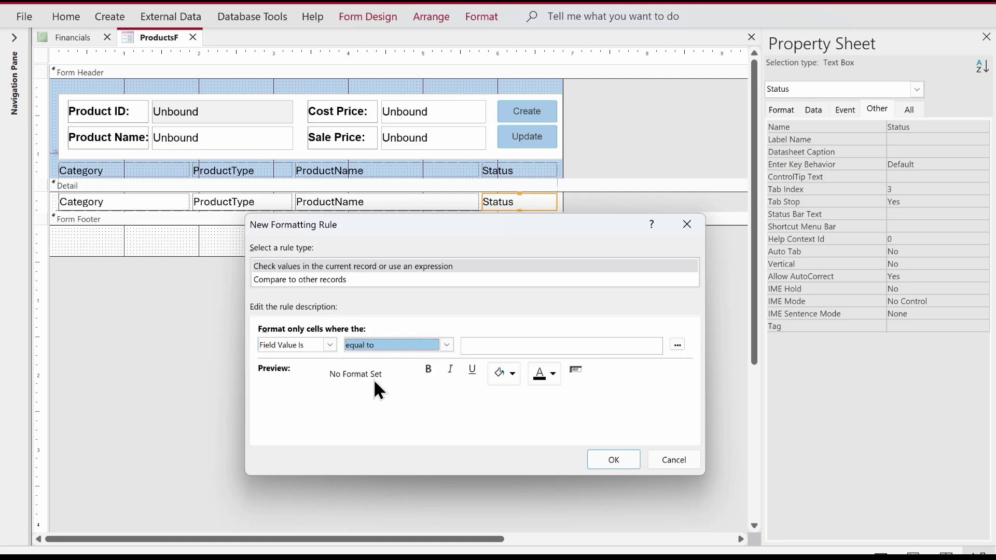
pyautogui.click(513, 343)
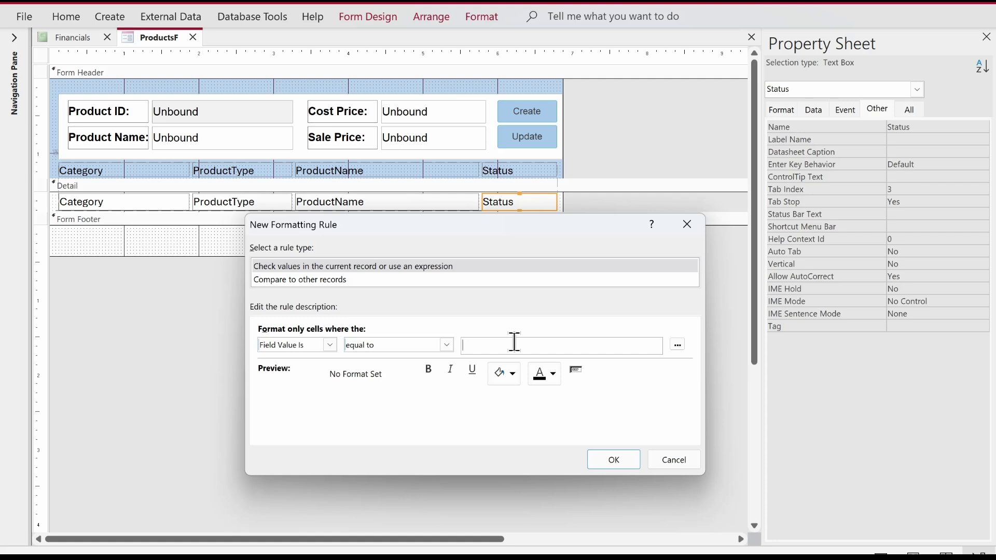
pyautogui.click(511, 340)
pyautogui.write('Active')
# Step: Format the Active rule with a light green fill and bold green text, and apply it to the Status text box
pyautogui.click(513, 378)
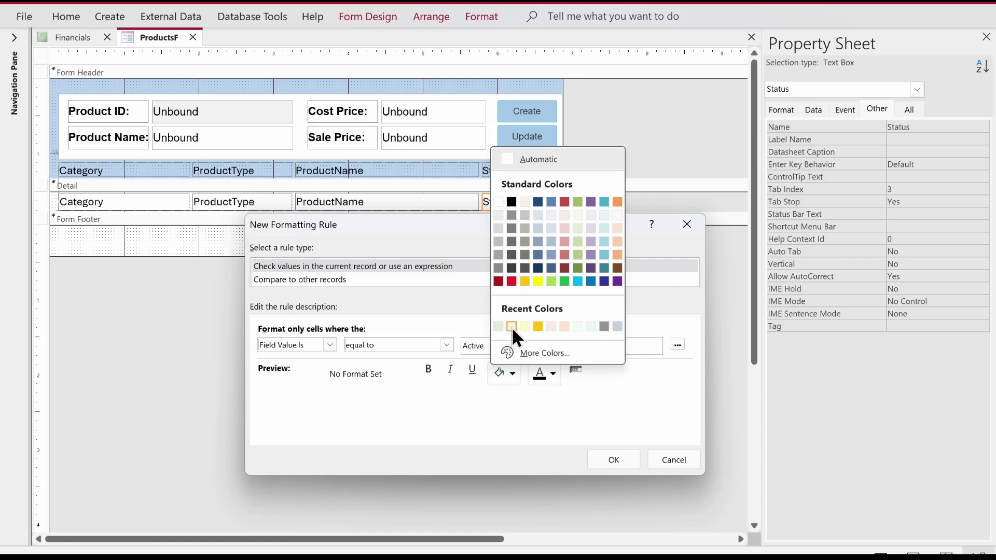
pyautogui.click(575, 325)
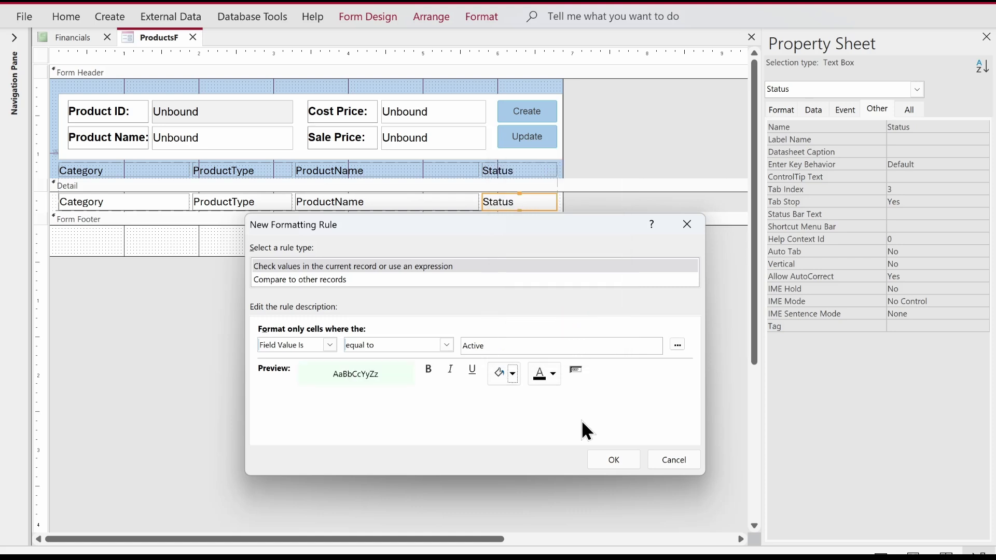
pyautogui.click(428, 374)
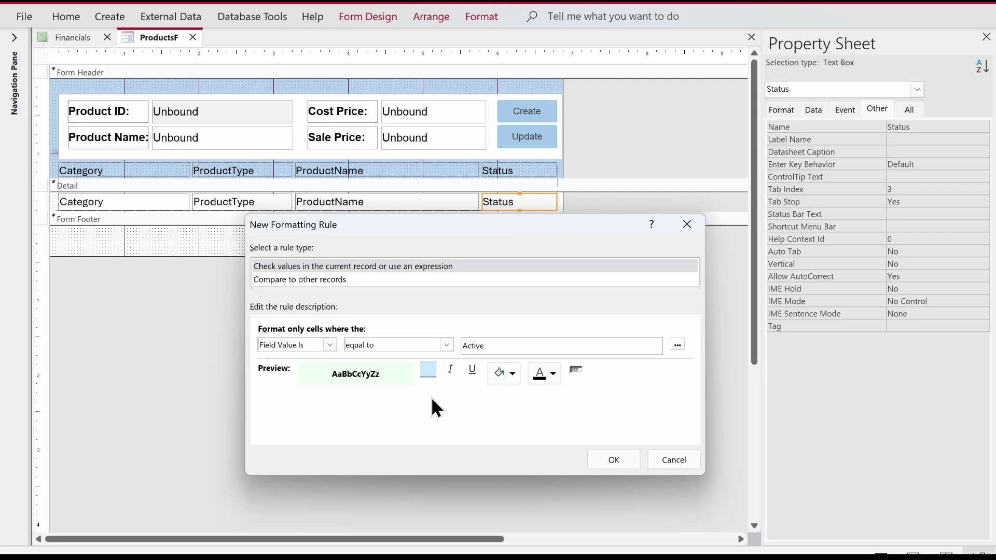
pyautogui.click(554, 378)
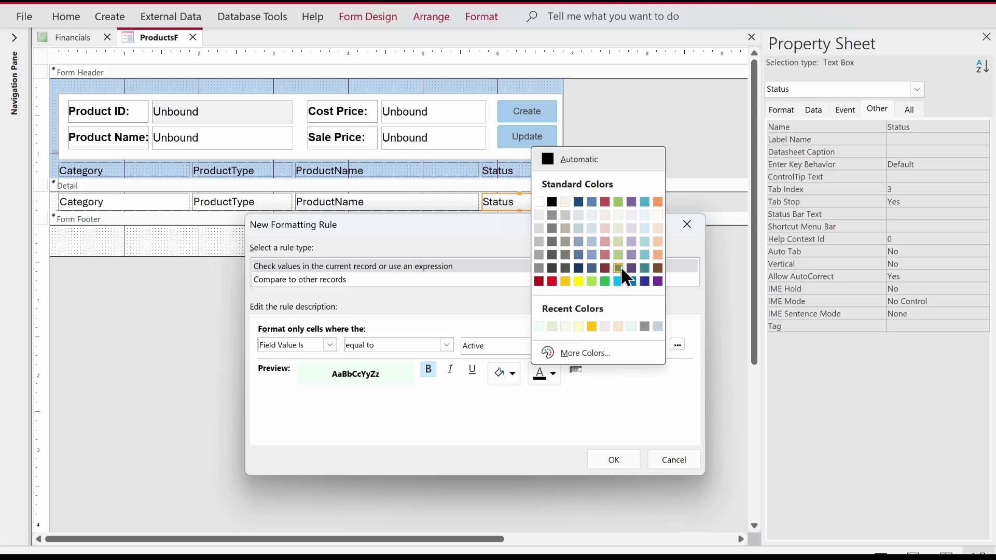
pyautogui.click(604, 281)
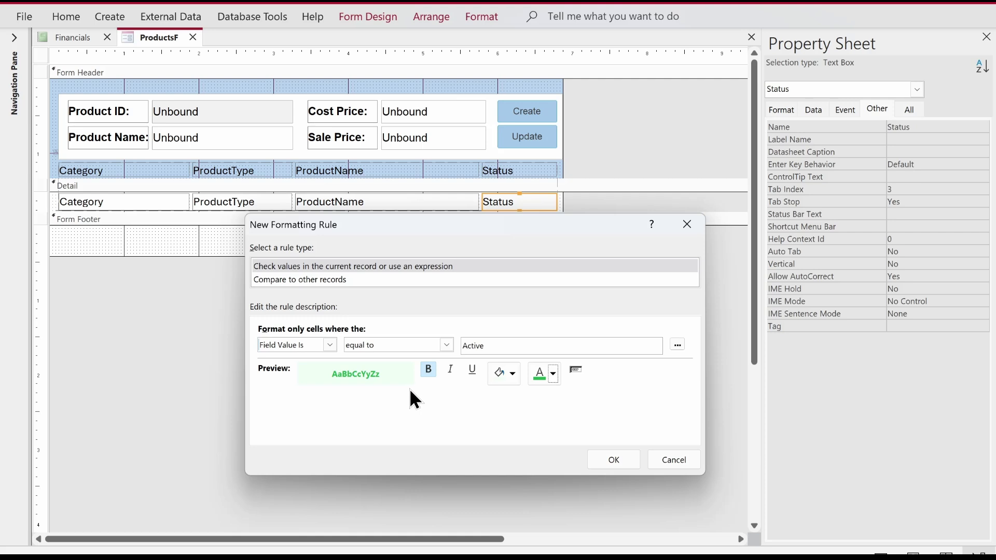
pyautogui.click(608, 458)
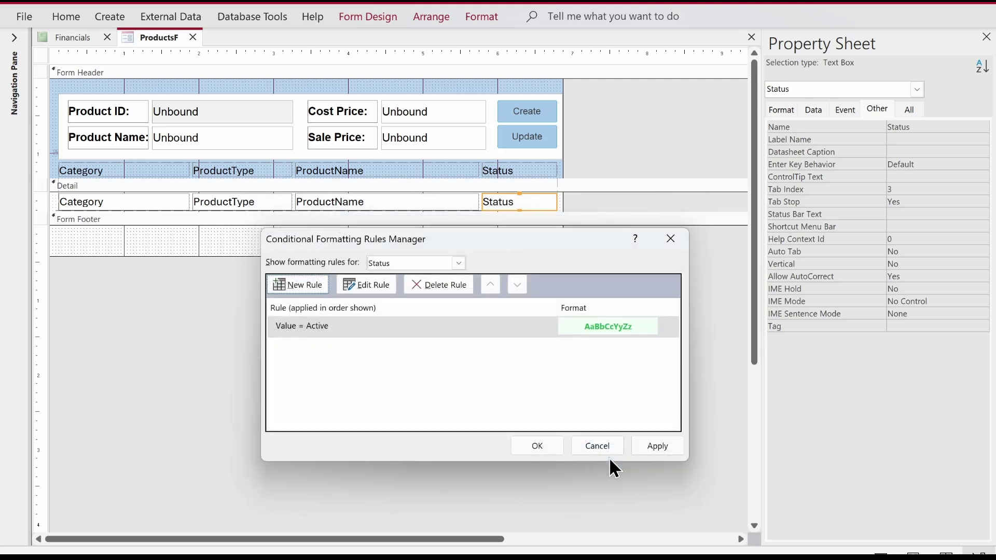
pyautogui.click(594, 335)
pyautogui.click(537, 445)
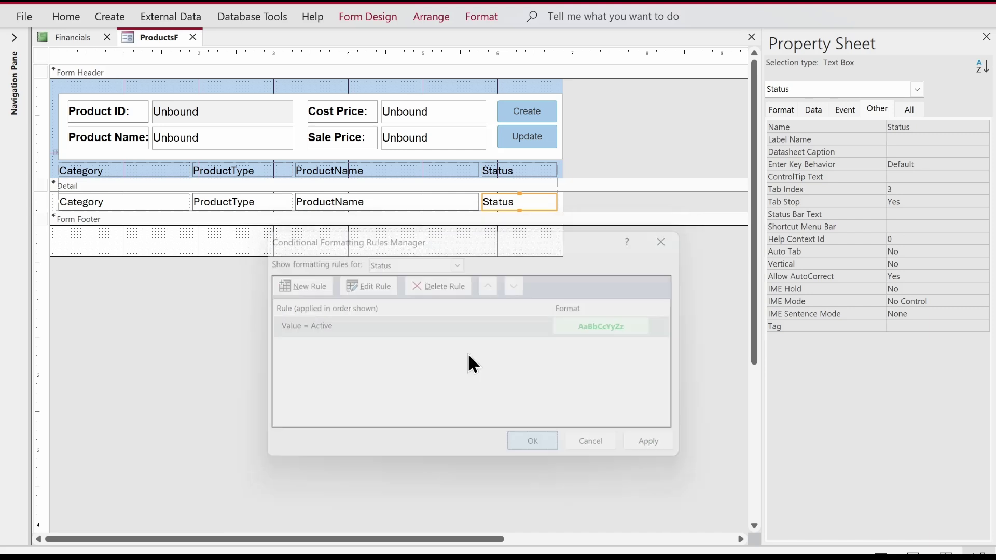
# Step: Show ProductsF in Form View and check the formatting of the Active and Inactive entries in the Status column
pyautogui.rightClick(149, 36)
pyautogui.click(147, 38)
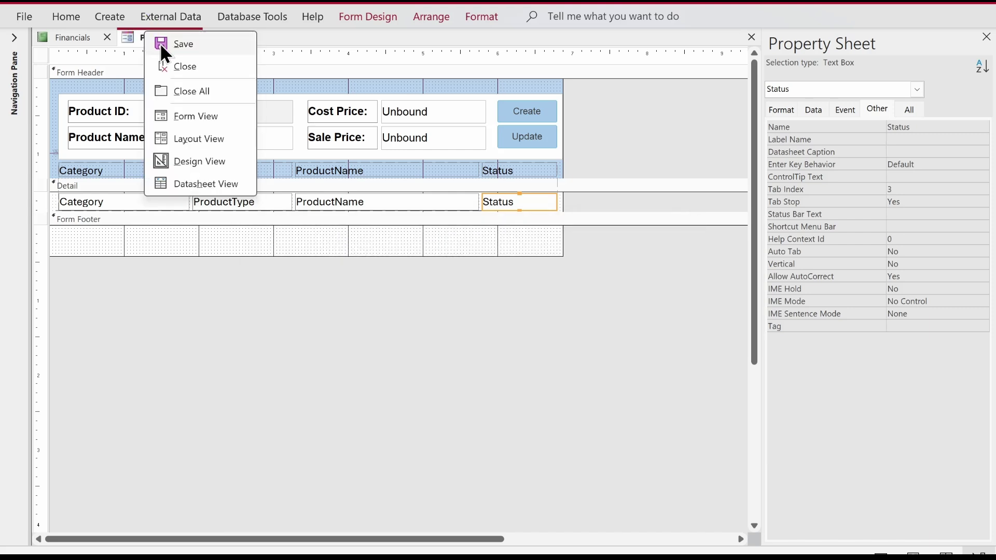
pyautogui.click(214, 122)
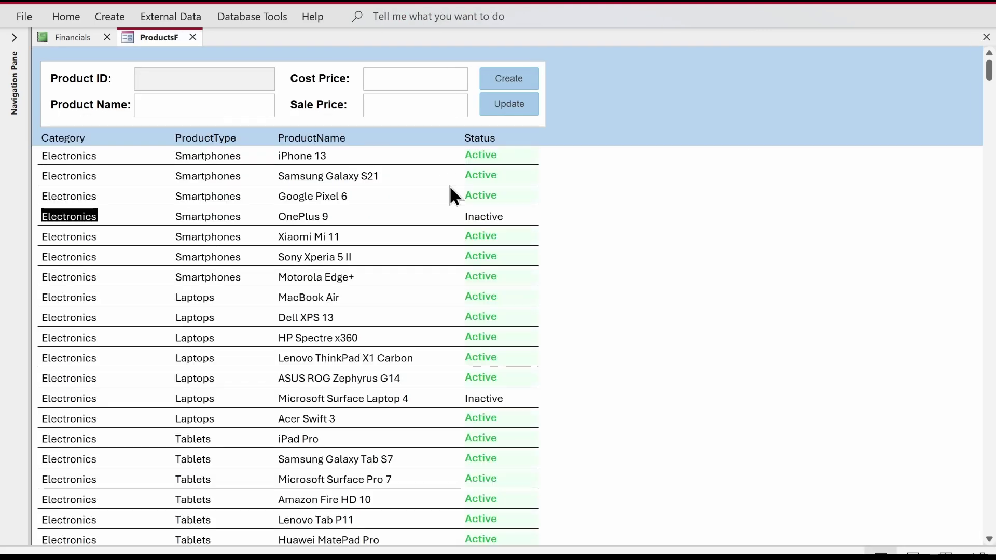
pyautogui.scroll(-6, 499, 340)
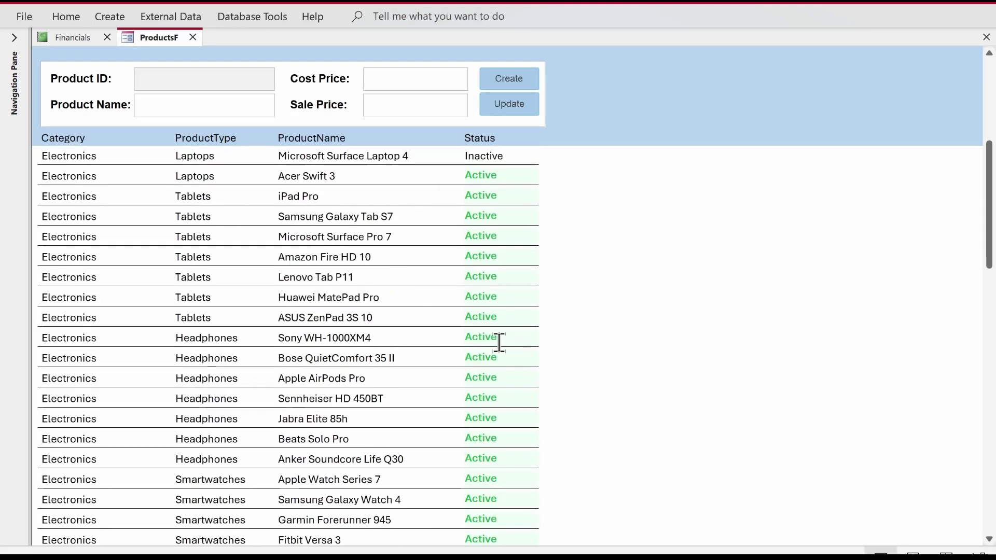
pyautogui.scroll(6, 499, 341)
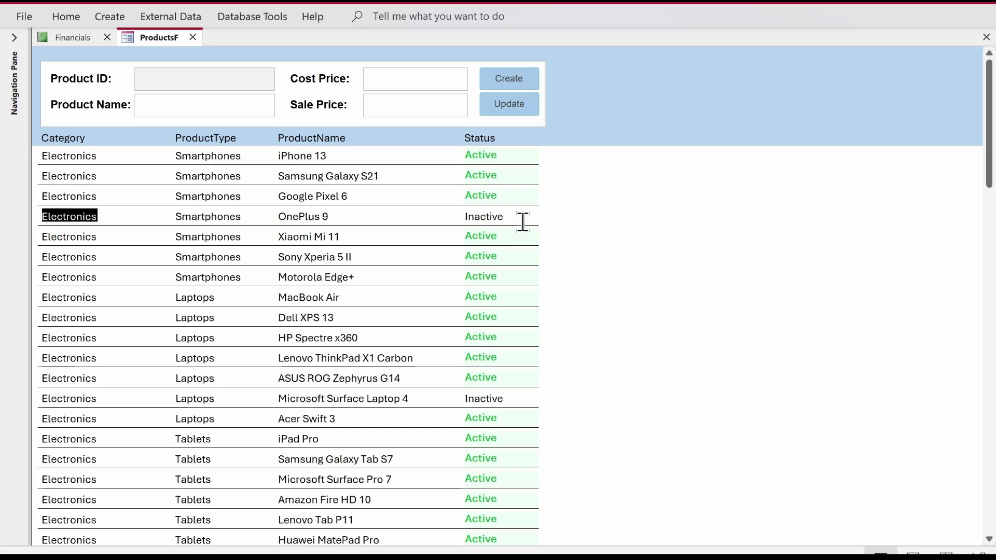
pyautogui.click(478, 216)
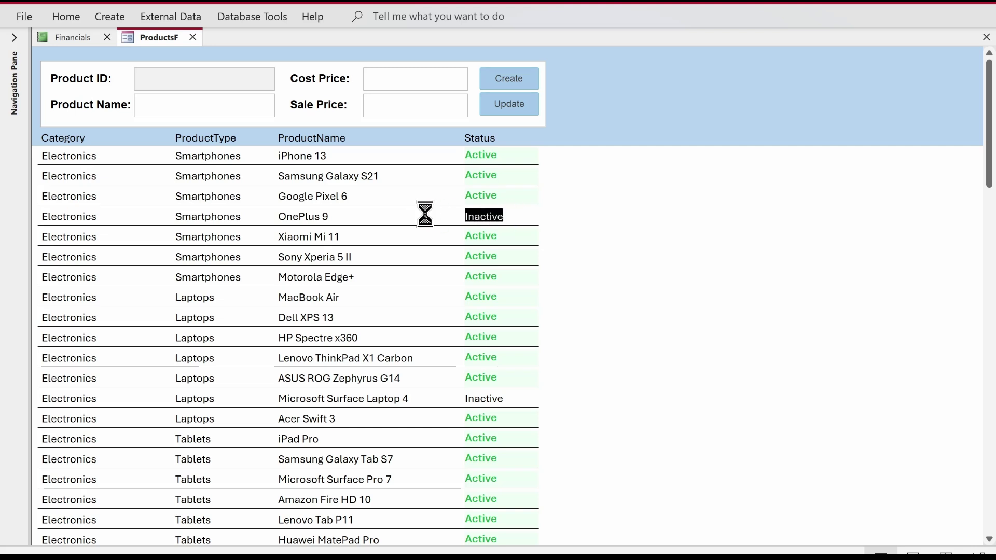
# Step: Return ProductsF to Design View and reopen the conditional formatting rules for the Status text box
pyautogui.rightClick(646, 101)
pyautogui.click(676, 158)
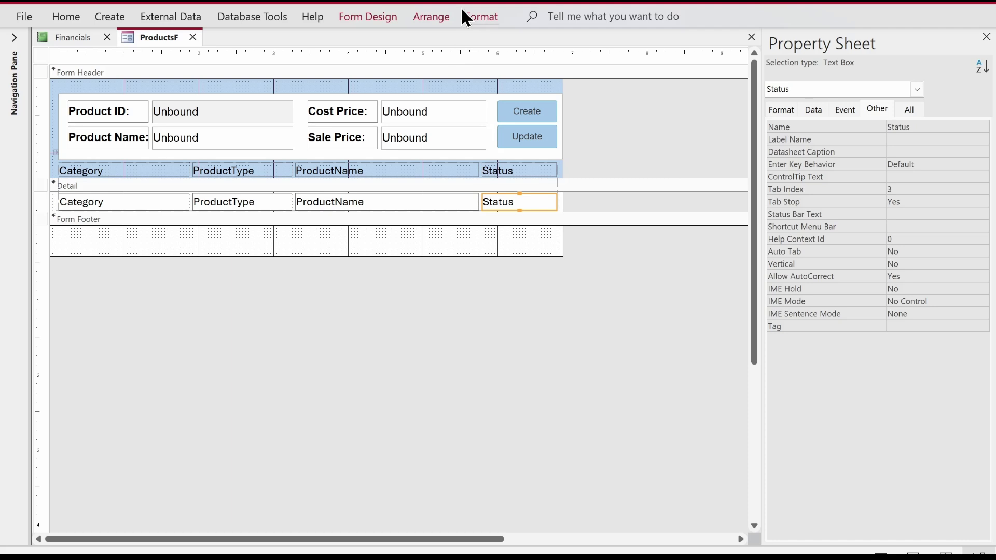
pyautogui.click(468, 15)
pyautogui.click(697, 76)
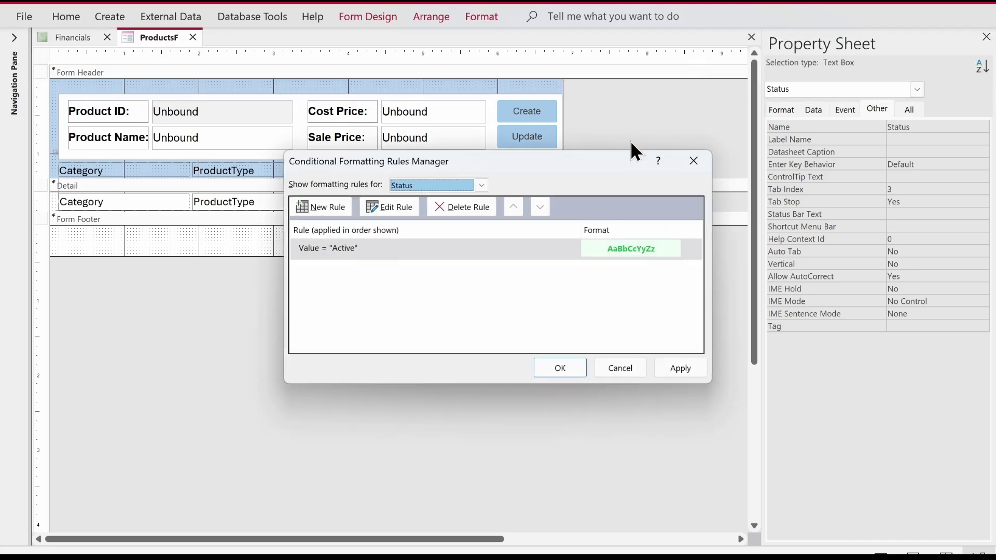
# Step: Create a second formatting rule for Status with the condition that the field value is equal to Inactive
pyautogui.click(319, 209)
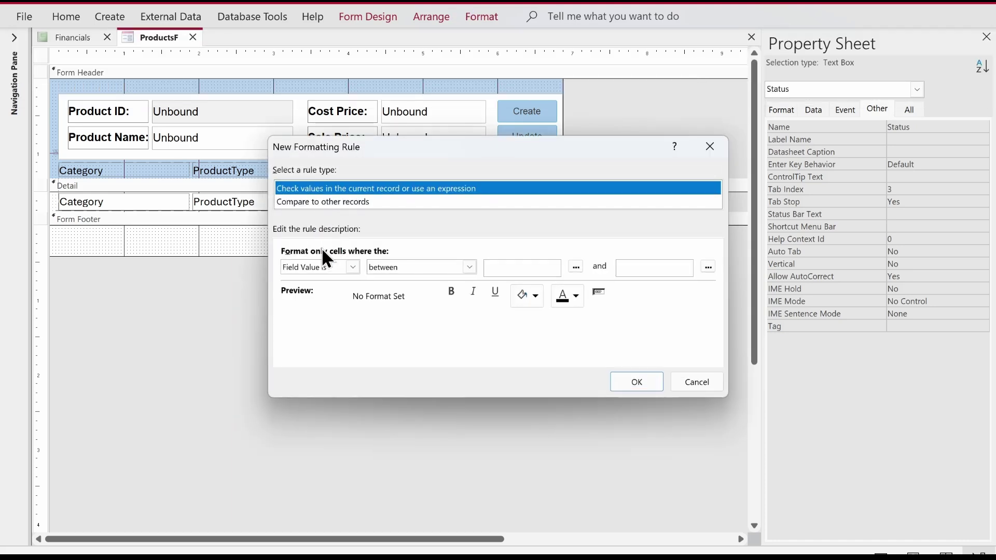
pyautogui.click(329, 266)
pyautogui.click(325, 280)
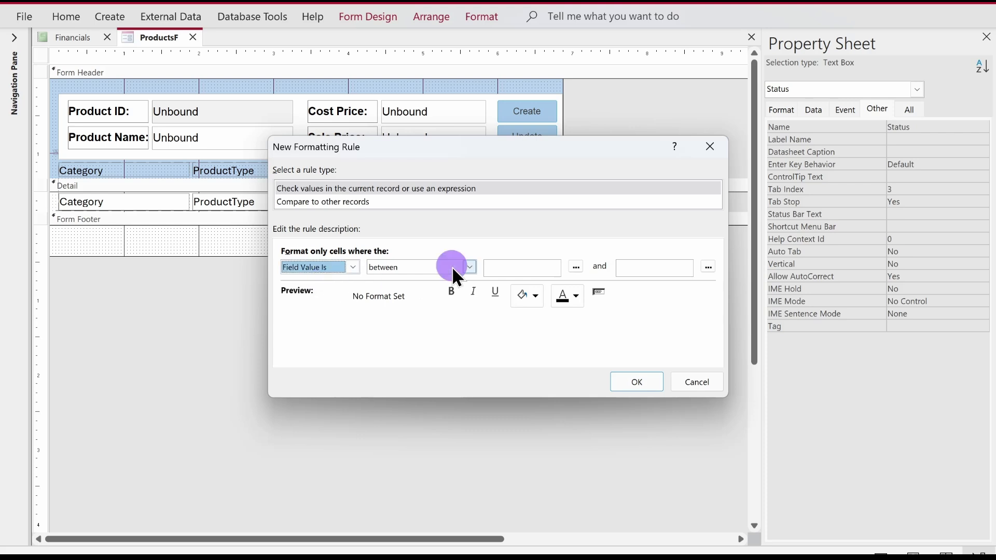
pyautogui.click(452, 266)
pyautogui.click(429, 302)
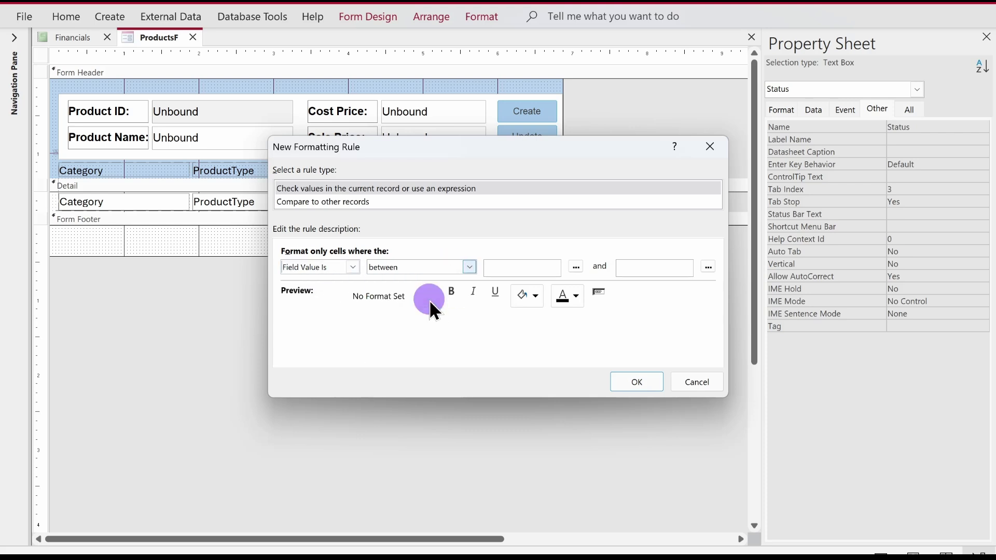
pyautogui.click(536, 271)
pyautogui.write('Inactive')
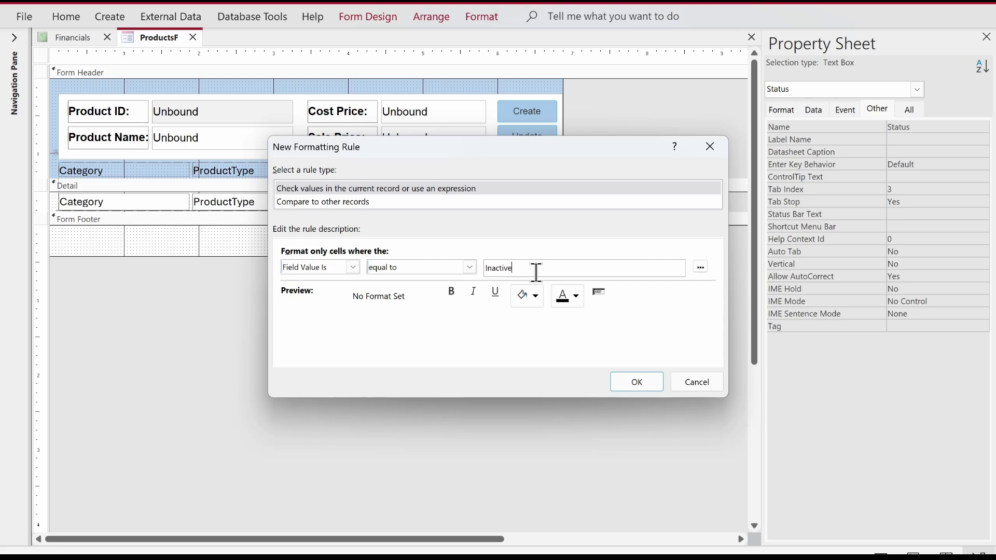
# Step: Format the Inactive rule with a light red fill and bold dark red text, and apply it to the Status text box
pyautogui.click(539, 293)
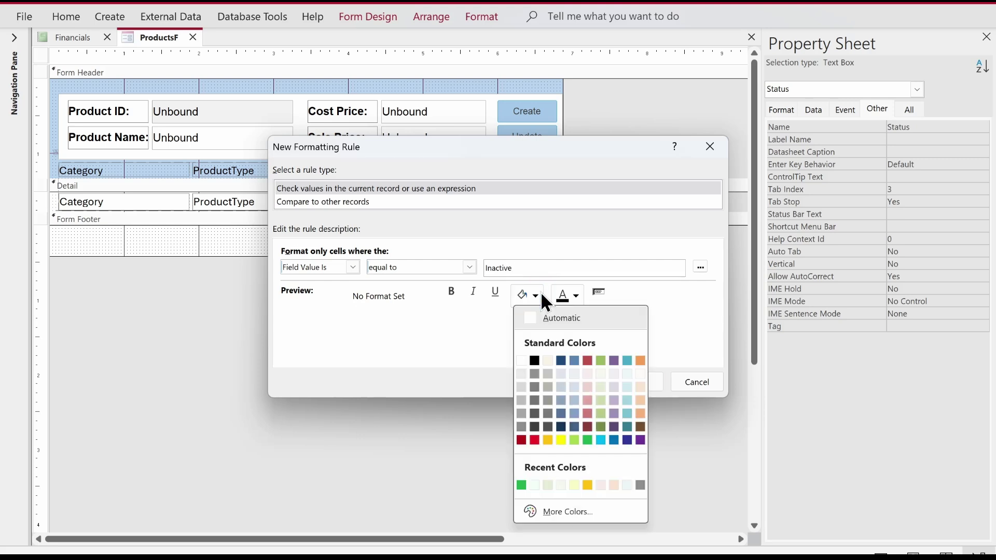
pyautogui.click(587, 374)
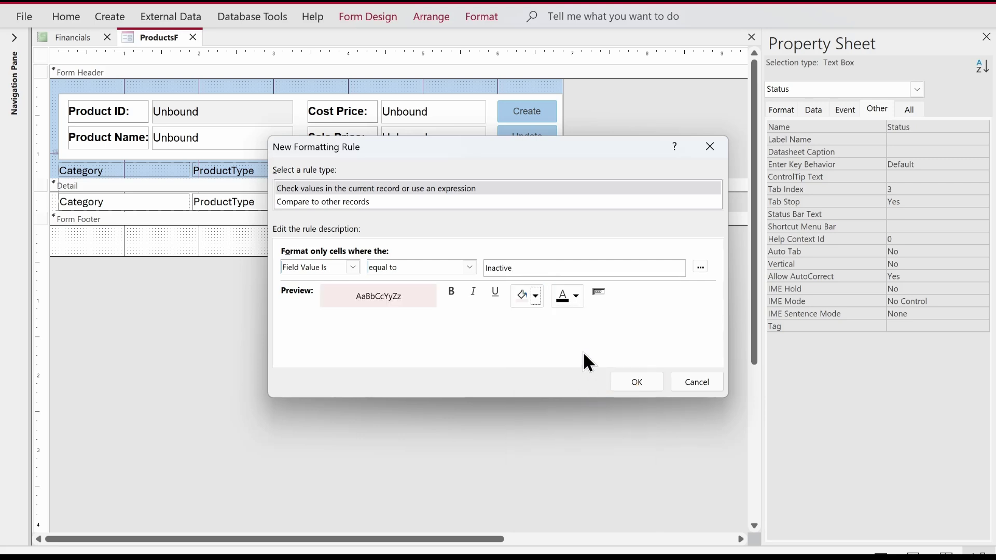
pyautogui.click(574, 300)
pyautogui.click(563, 441)
pyautogui.click(451, 291)
pyautogui.click(640, 382)
pyautogui.click(666, 366)
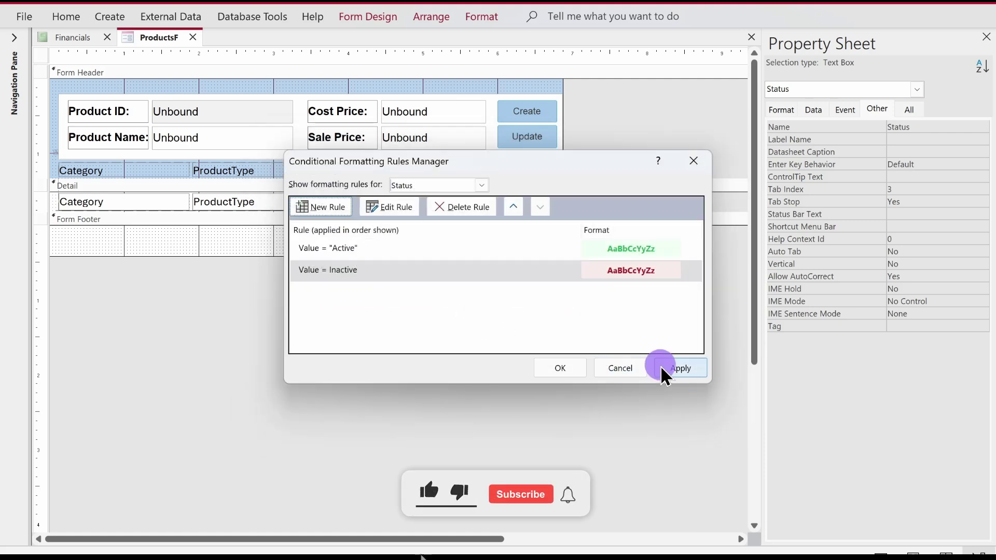
pyautogui.click(558, 371)
# Step: Show ProductsF in Form View and check the formatting of the Active and Inactive entries throughout the product list
pyautogui.rightClick(150, 39)
pyautogui.click(189, 116)
pyautogui.moveTo(519, 217); pyautogui.dragTo(469, 217)
pyautogui.moveTo(519, 398); pyautogui.dragTo(465, 398)
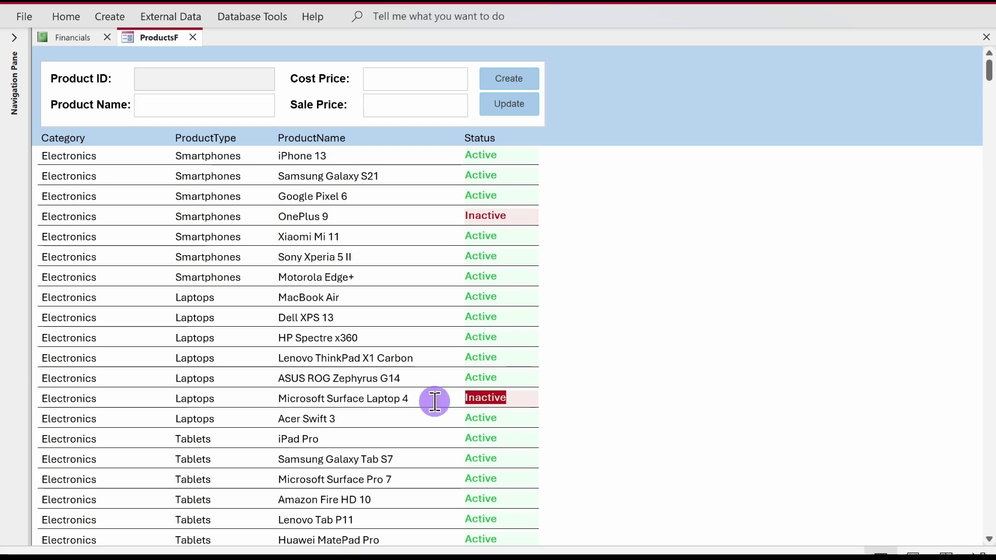
pyautogui.scroll(-4, 564, 400)
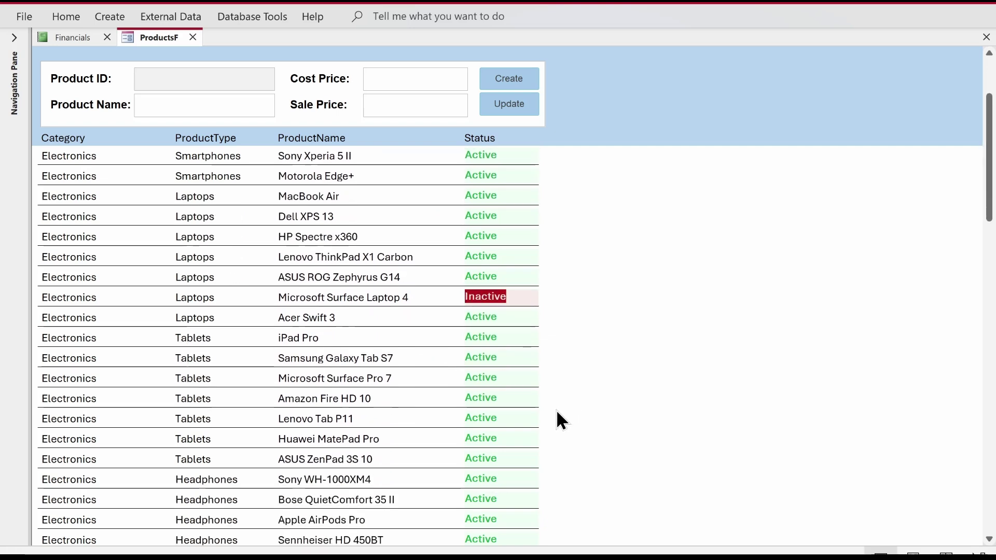
pyautogui.scroll(-9, 565, 414)
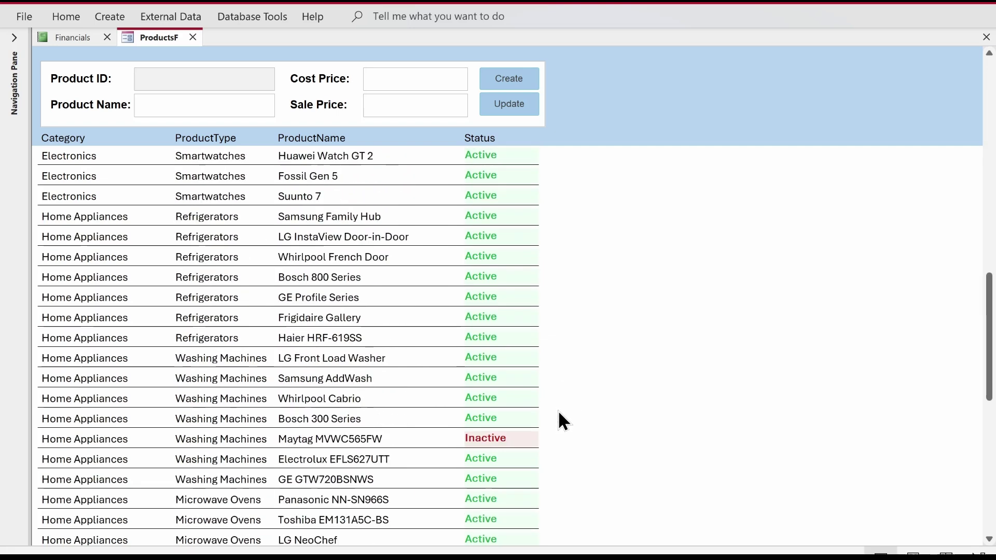
pyautogui.scroll(-5, 561, 409)
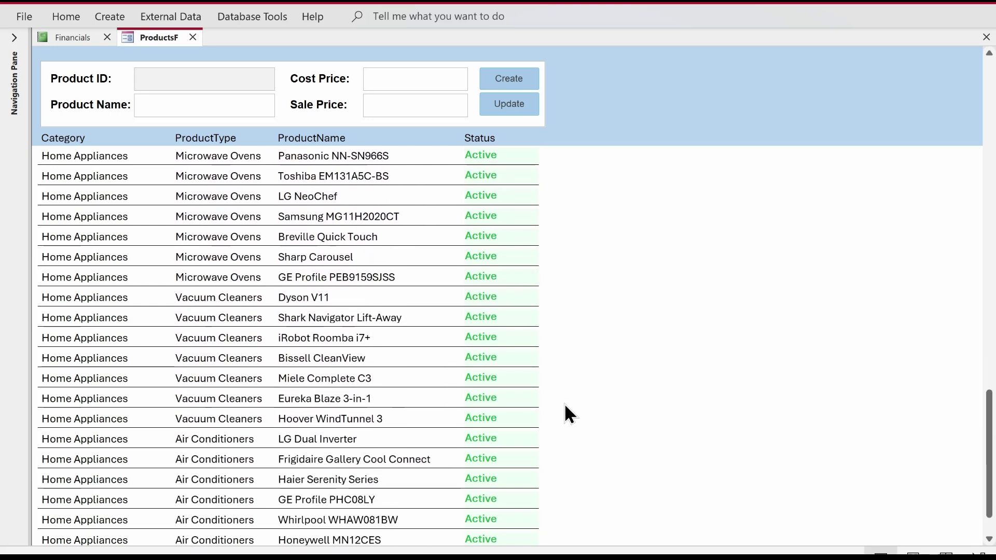
pyautogui.scroll(-1, 564, 407)
pyautogui.scroll(8, 560, 420)
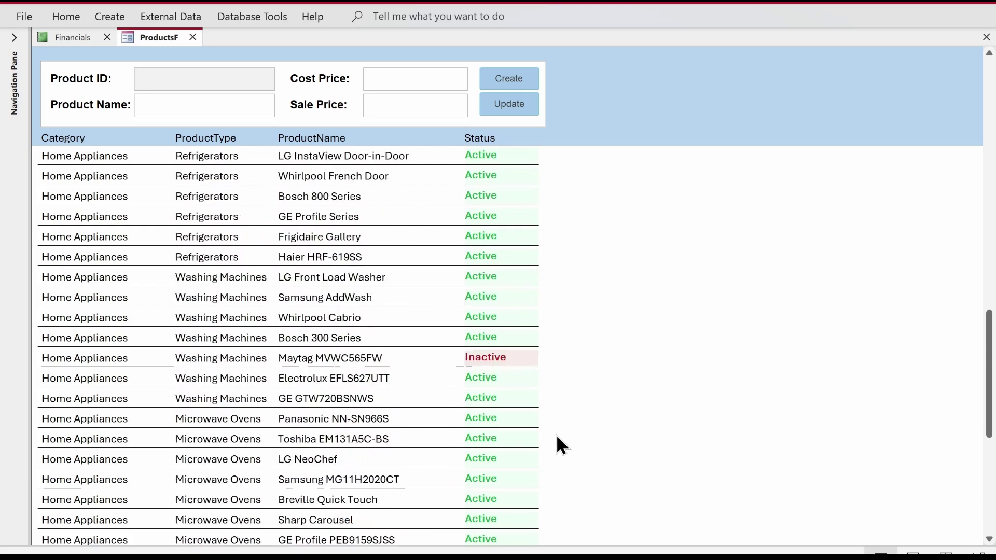
pyautogui.scroll(8, 551, 438)
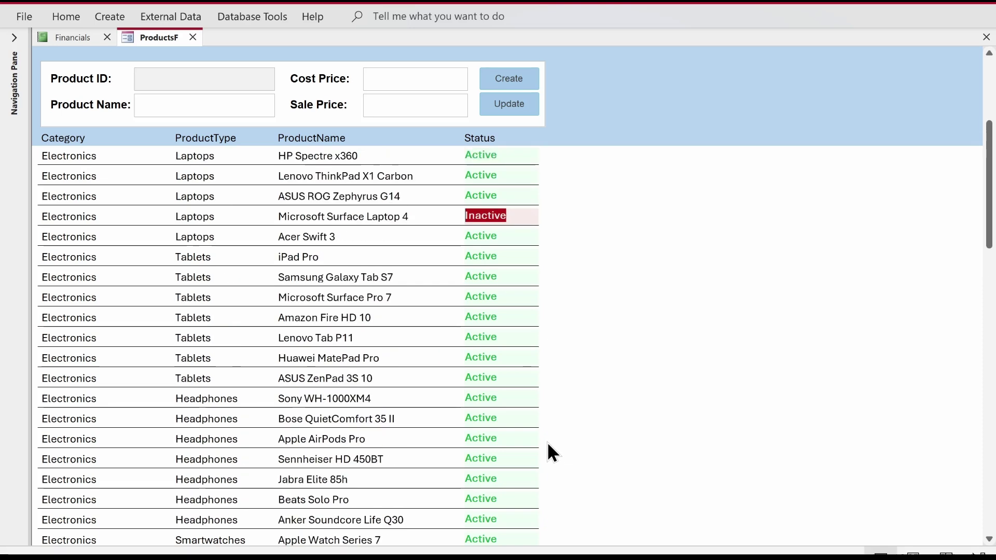
pyautogui.scroll(1, 547, 442)
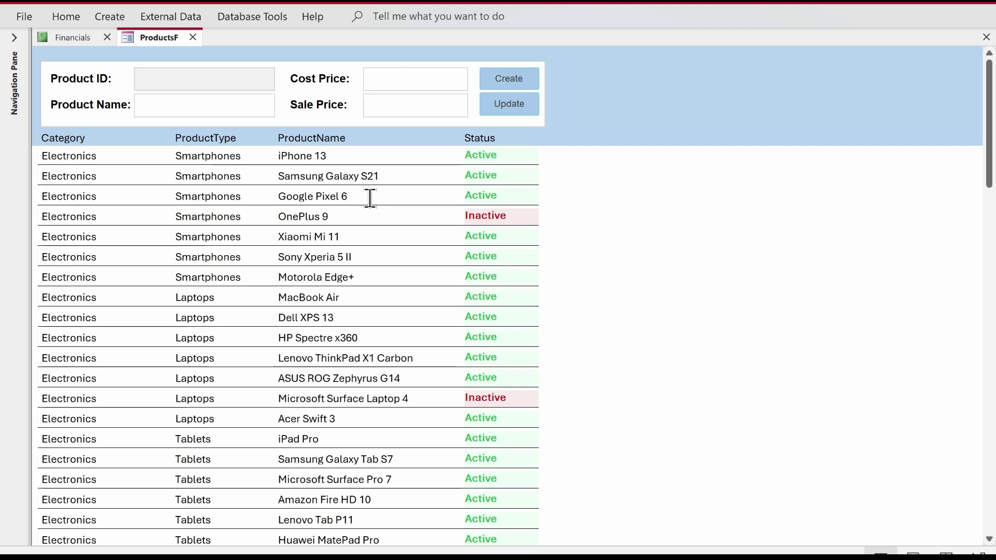
pyautogui.write('[[[[[[')
pyautogui.press('BackSpace')
pyautogui.press('BackSpace')
pyautogui.press('BackSpace')
pyautogui.press('BackSpace')
pyautogui.press('BackSpace')
pyautogui.press('BackSpace')
pyautogui.press('BackSpace')
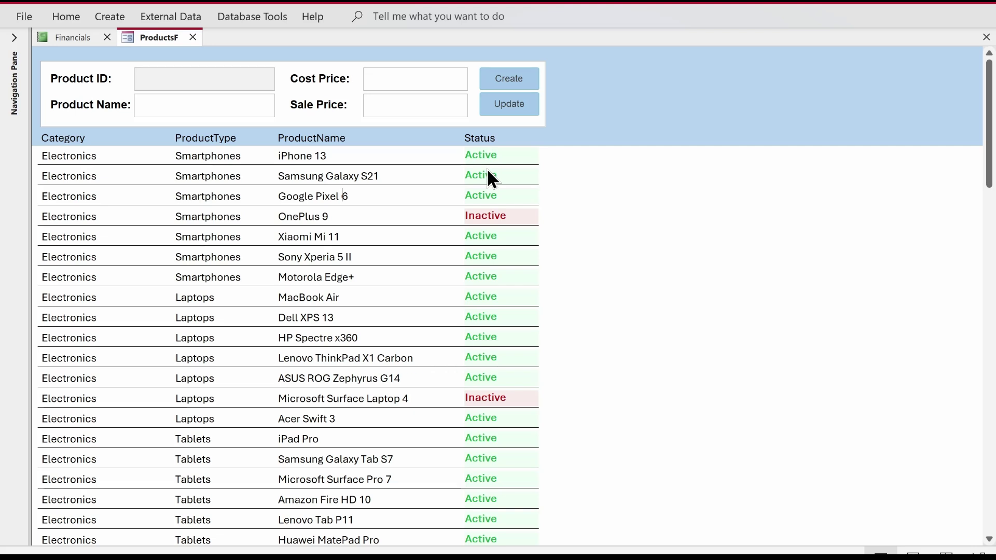
# Step: Return ProductsF to Design View and delete both the Active and Inactive formatting rules from the Status text box
pyautogui.rightClick(689, 99)
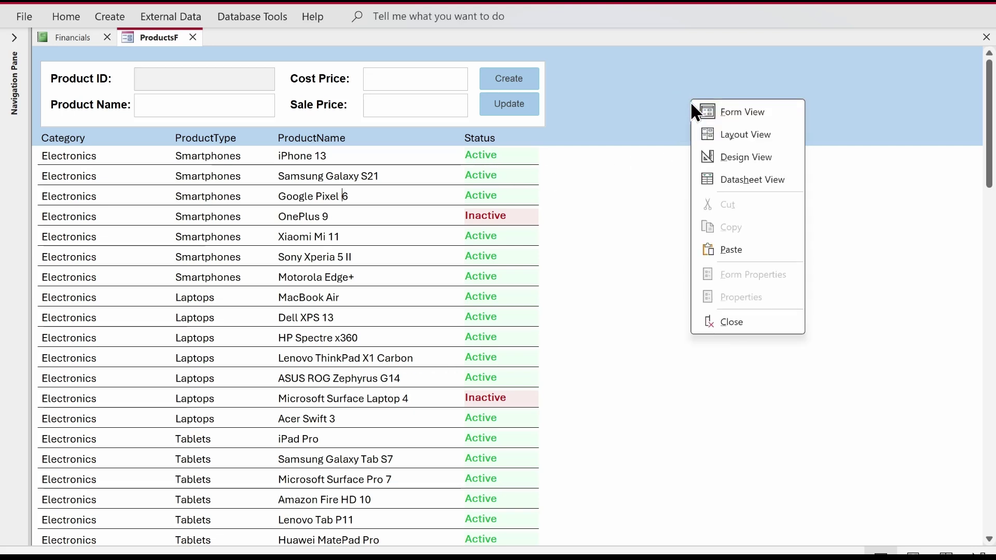
pyautogui.click(717, 153)
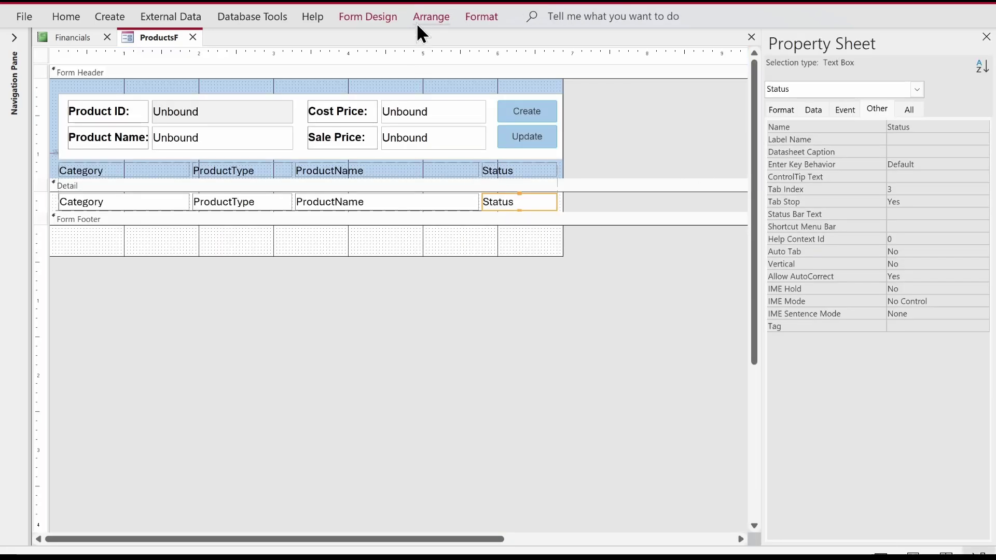
pyautogui.click(481, 16)
pyautogui.click(686, 52)
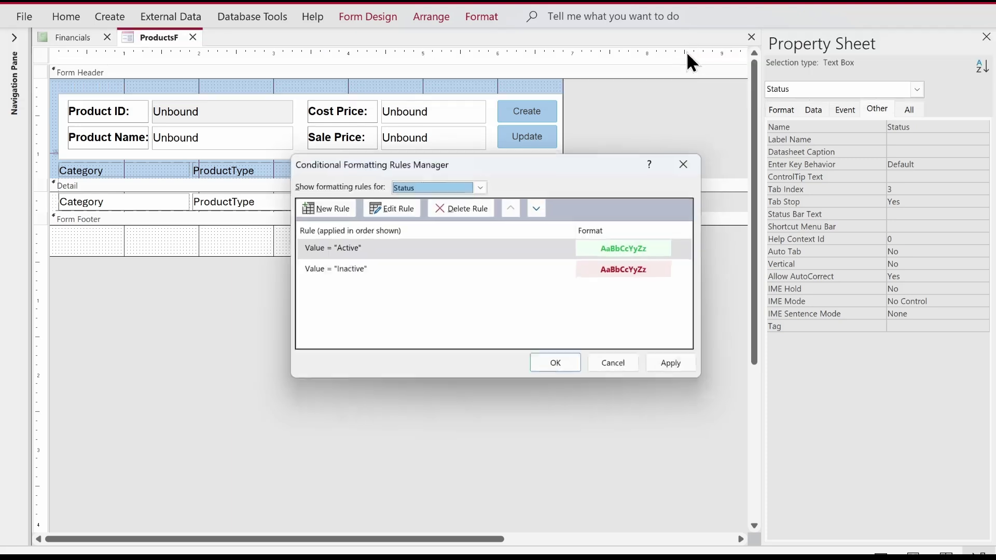
pyautogui.click(589, 241)
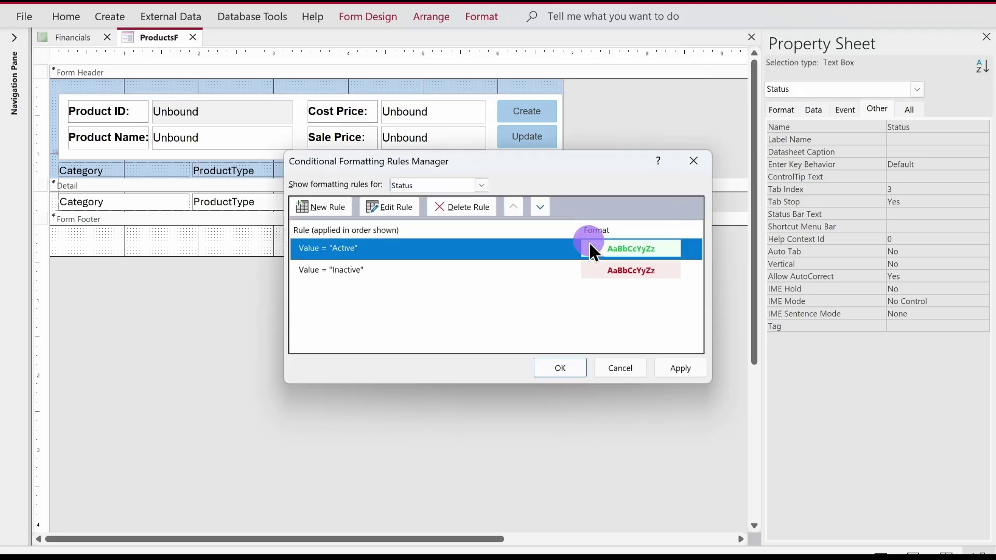
pyautogui.click(472, 207)
pyautogui.click(507, 251)
pyautogui.click(468, 207)
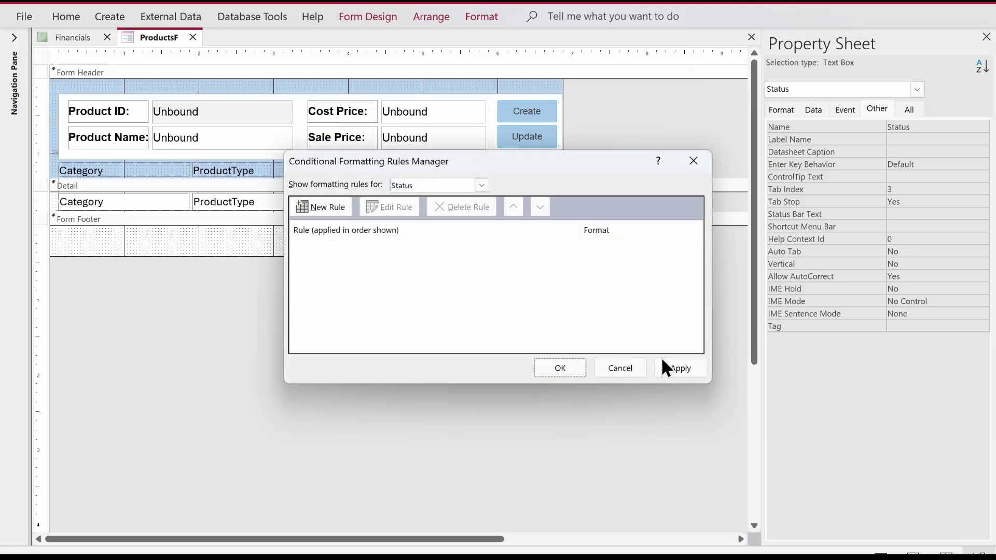
pyautogui.click(575, 365)
pyautogui.click(570, 348)
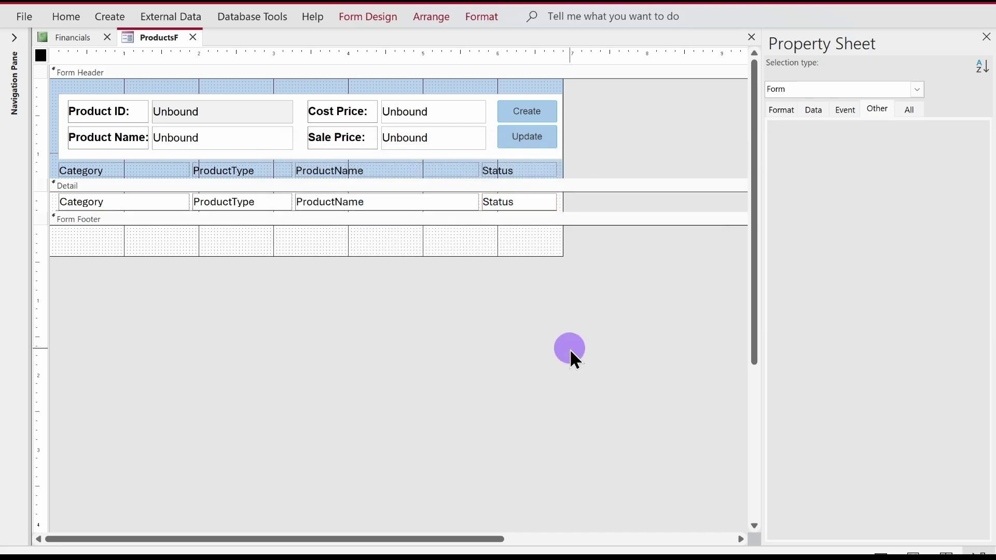
# Step: Open the conditional formatting rules for the Category, ProductType, ProductName and Status text boxes of the Detail section together
pyautogui.moveTo(573, 196); pyautogui.dragTo(157, 197)
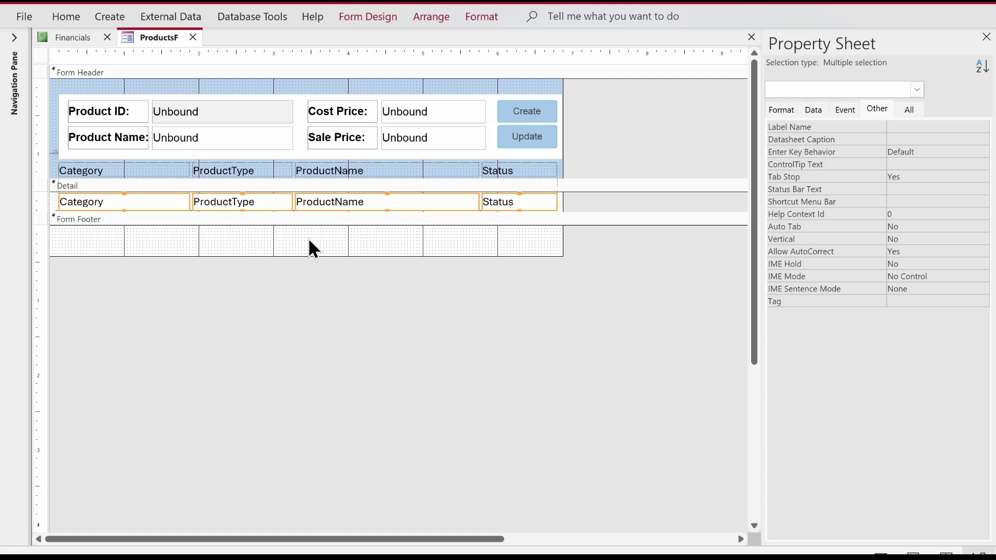
pyautogui.click(500, 21)
pyautogui.click(693, 51)
pyautogui.moveTo(541, 162); pyautogui.dragTo(536, 243)
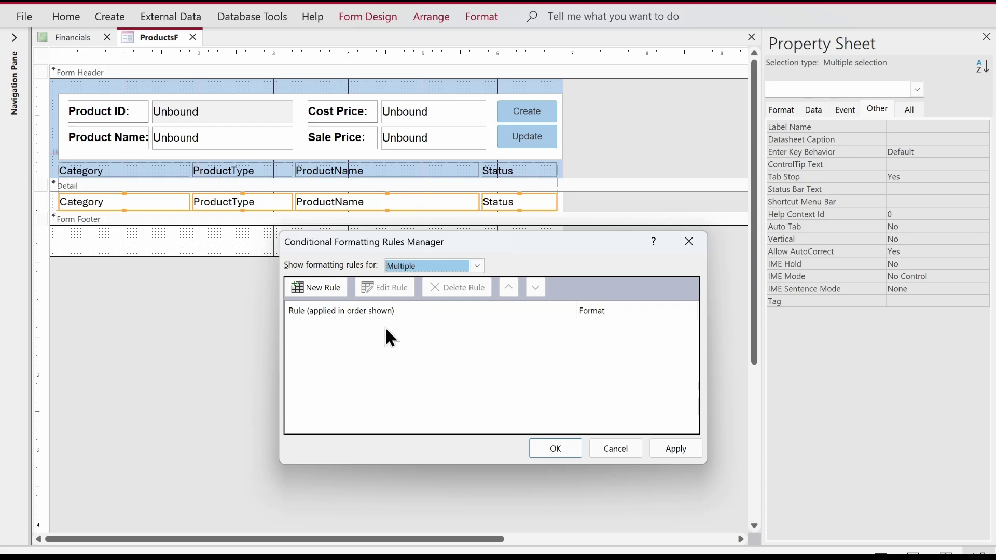
# Step: Create a formatting rule for the selected text boxes based on the expression [Status]="Active"
pyautogui.click(318, 290)
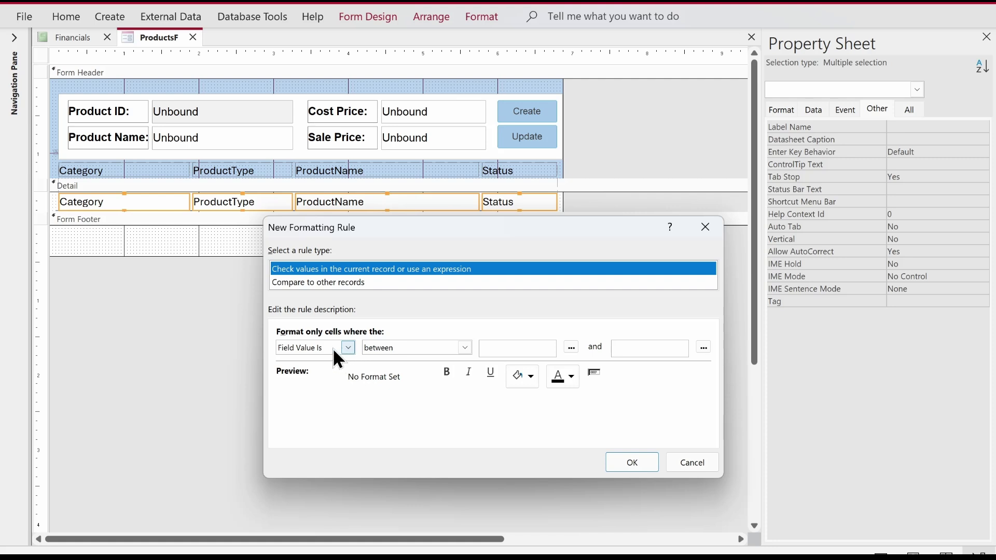
pyautogui.click(307, 346)
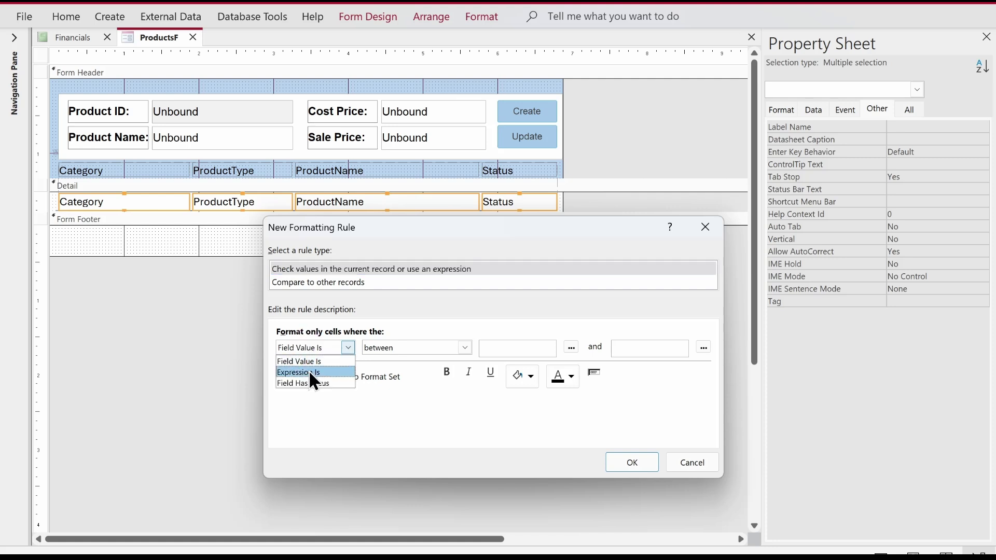
pyautogui.click(309, 372)
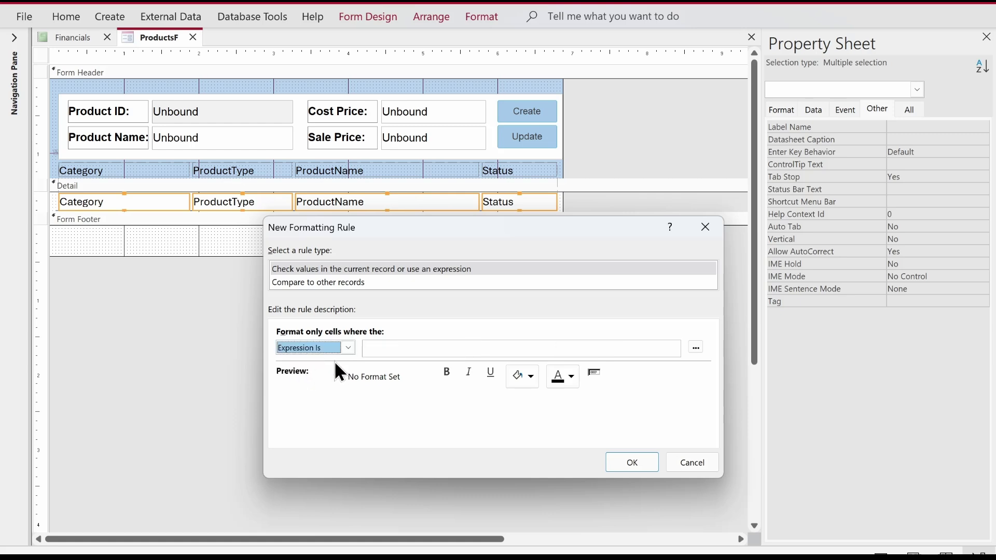
pyautogui.click(695, 347)
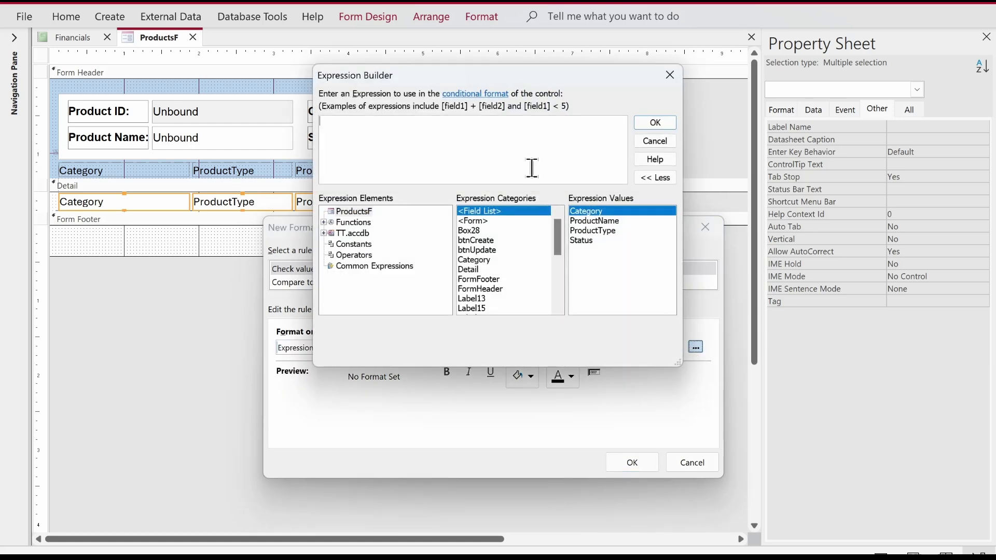
pyautogui.moveTo(492, 73); pyautogui.dragTo(748, 192)
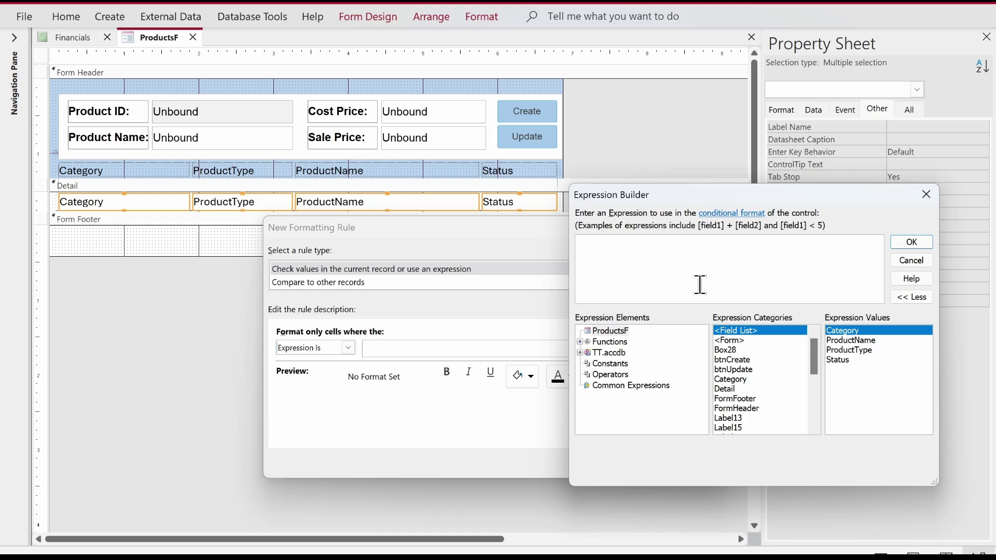
pyautogui.write('[Status]')
pyautogui.write('=')
pyautogui.write('""')
pyautogui.write('At')
pyautogui.write('tive')
pyautogui.click(901, 241)
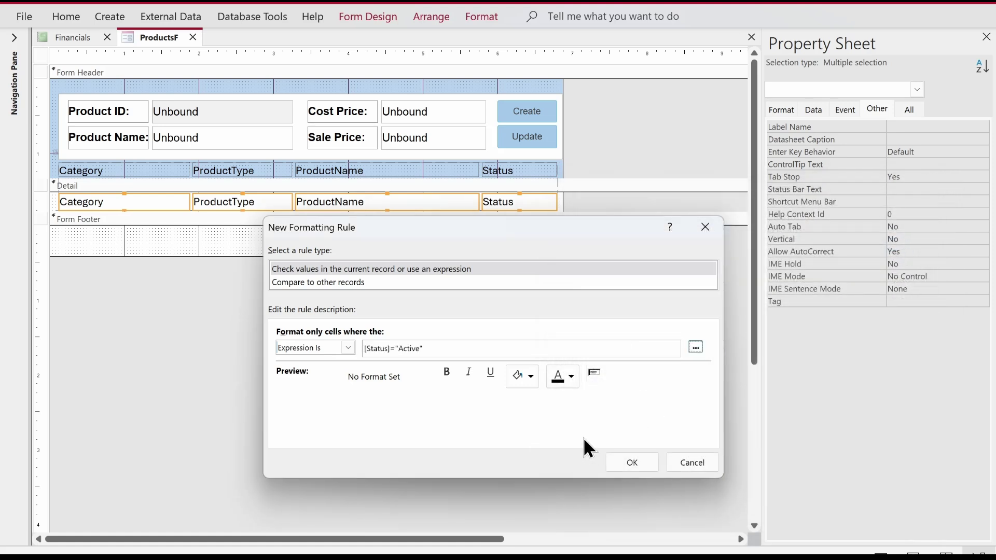
# Step: Give the [Status]="Active" rule a light green fill and apply it to the four Detail text boxes
pyautogui.click(527, 376)
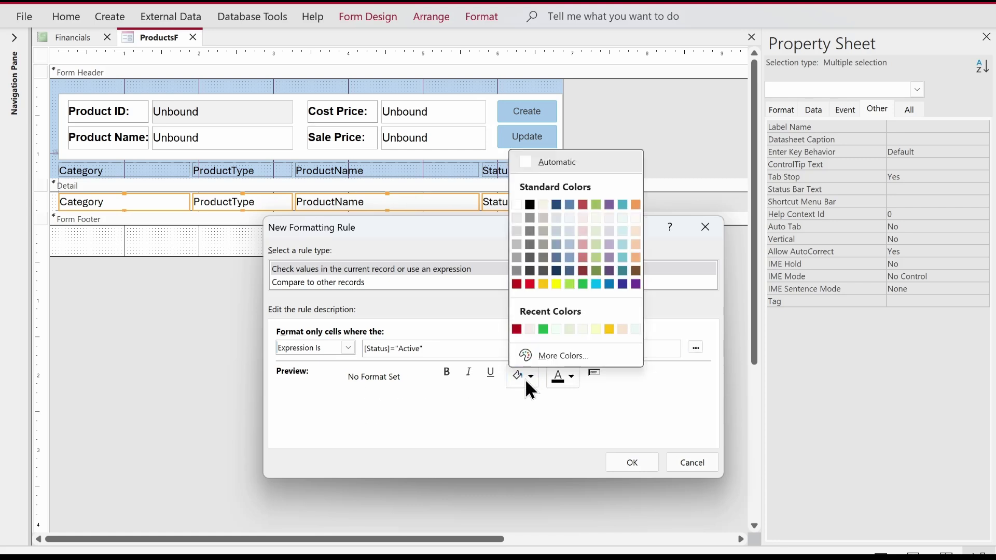
pyautogui.click(553, 327)
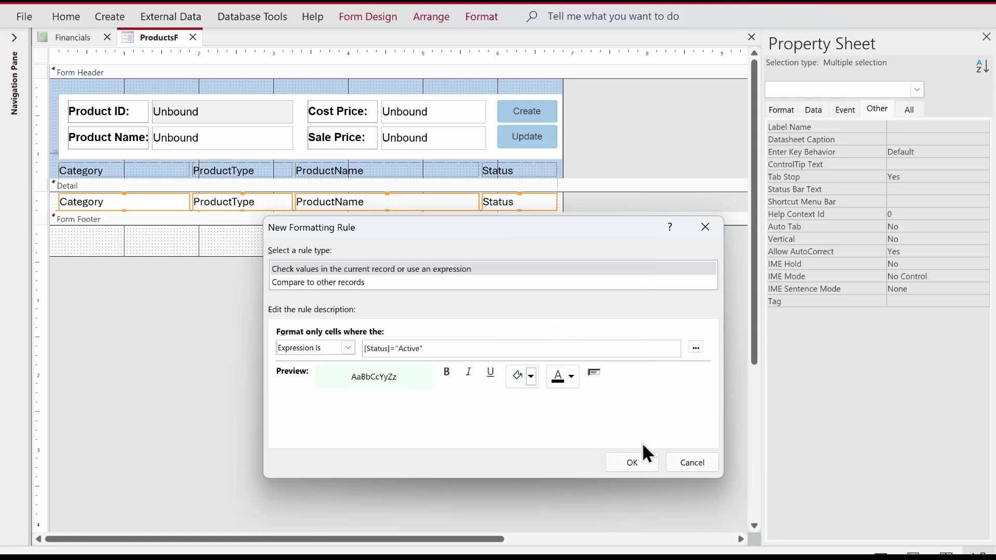
pyautogui.click(638, 460)
pyautogui.click(676, 447)
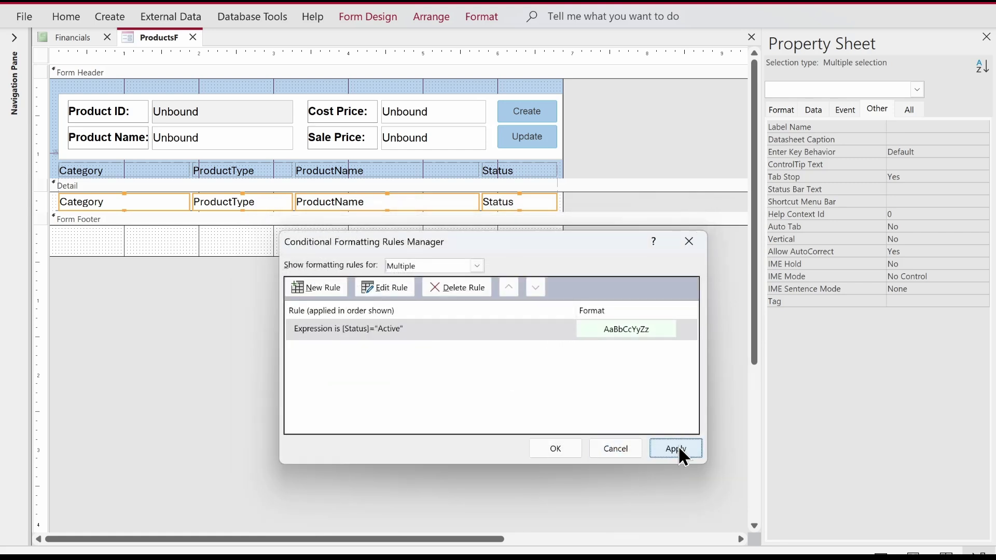
pyautogui.click(557, 453)
# Step: Show ProductsF in Form View to check the fill across the rows of active products
pyautogui.click(158, 39)
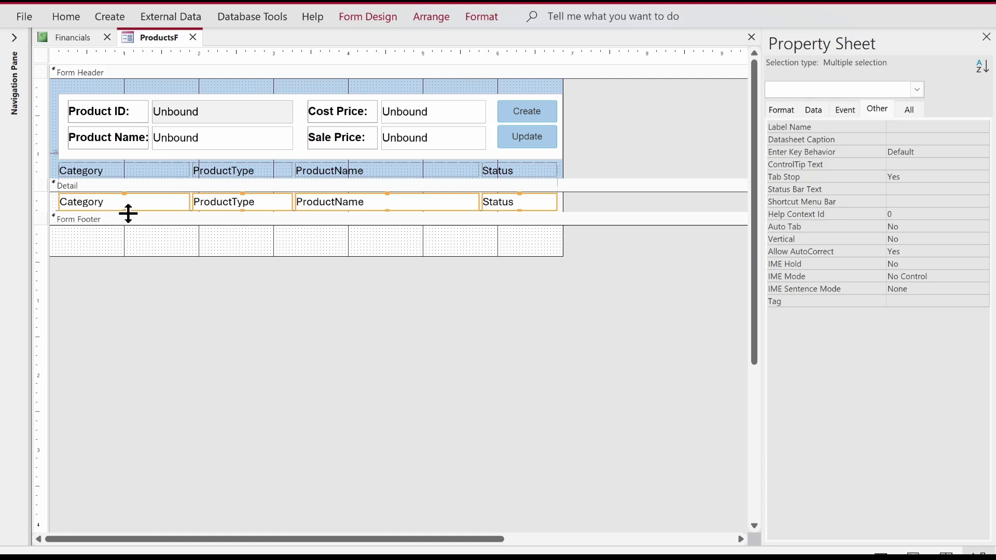
pyautogui.rightClick(156, 35)
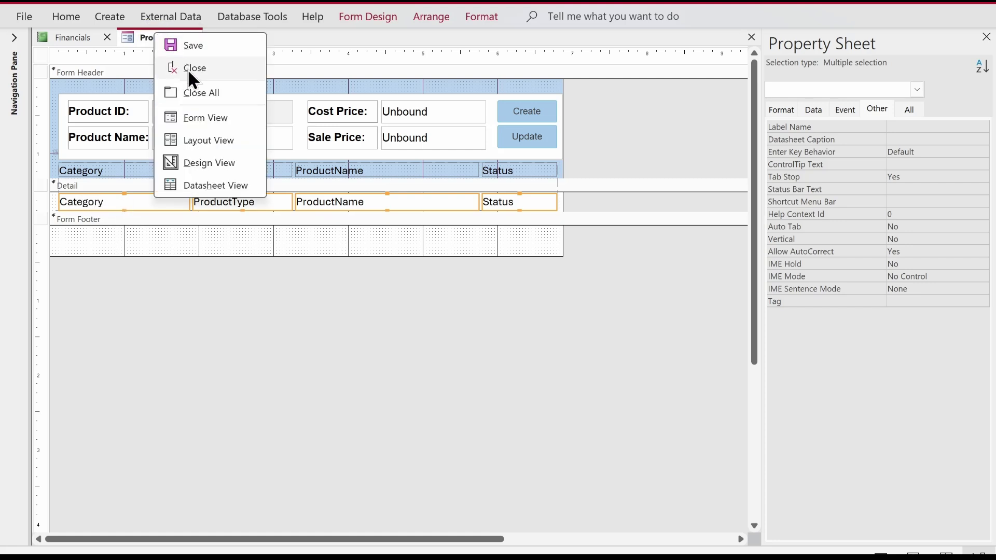
pyautogui.click(185, 122)
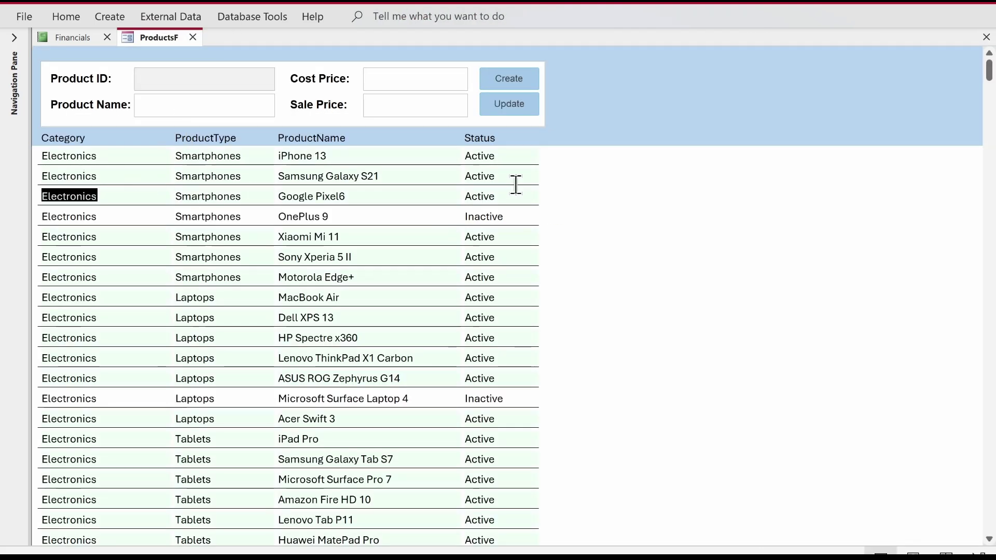
# Step: Return ProductsF to Design View and open the conditional formatting rules for the four Detail text boxes together
pyautogui.click(238, 188)
pyautogui.click(318, 193)
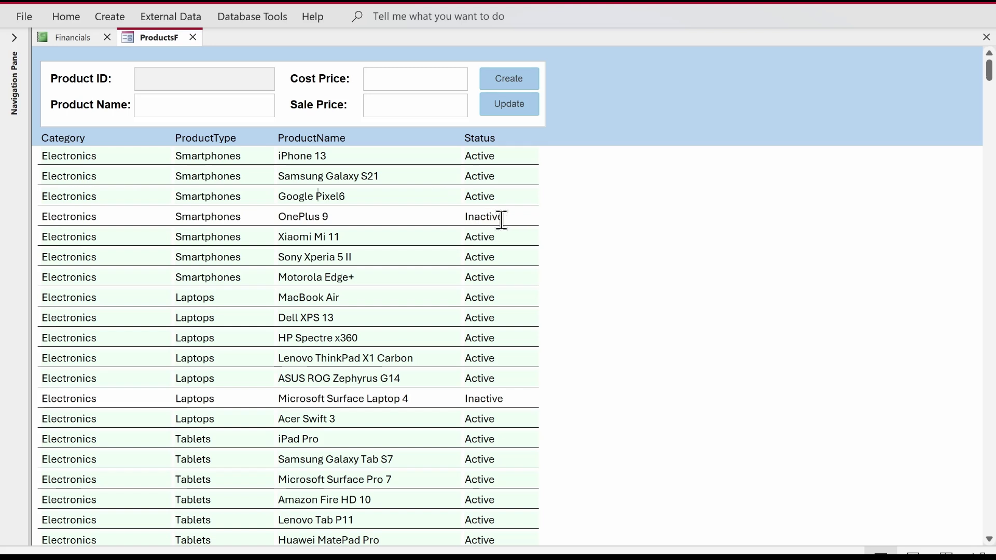
pyautogui.rightClick(623, 128)
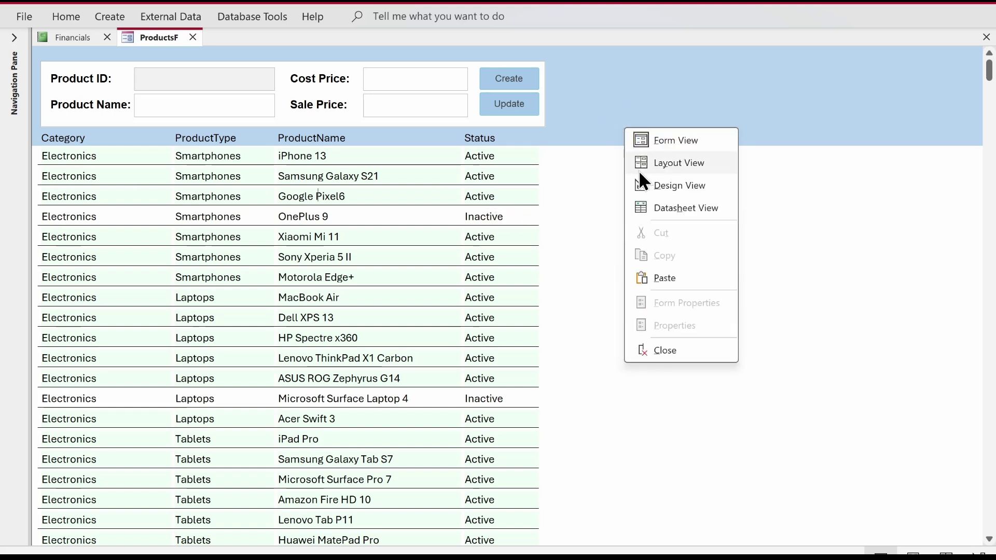
pyautogui.click(645, 185)
pyautogui.moveTo(585, 199); pyautogui.dragTo(151, 190)
pyautogui.click(481, 18)
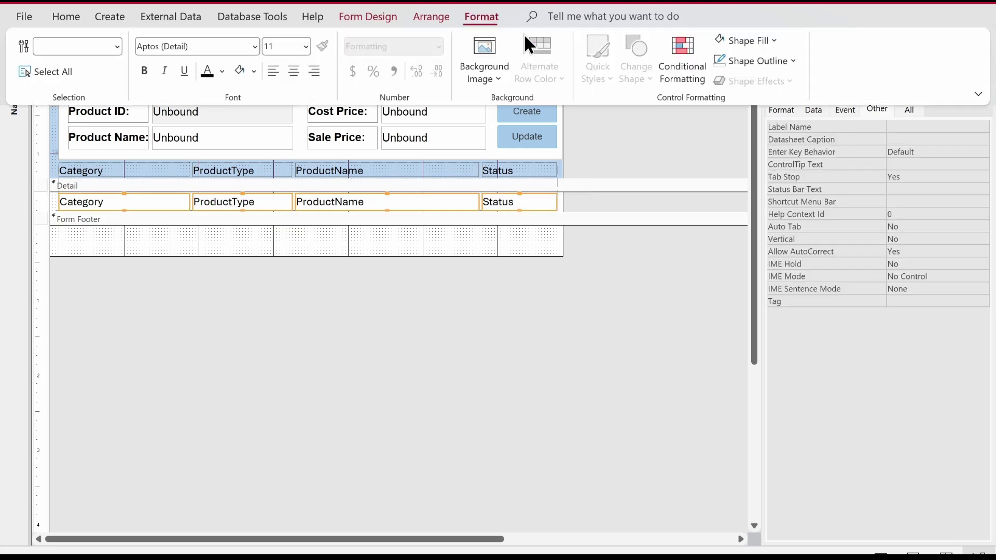
pyautogui.click(692, 67)
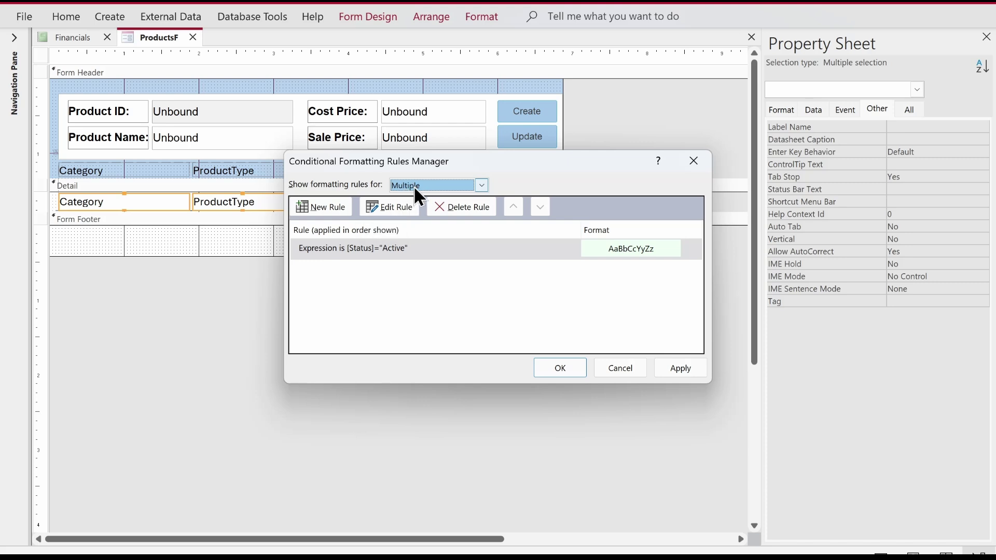
# Step: Create a second formatting rule for the selected text boxes based on the expression [Status]="Inactive"
pyautogui.click(319, 207)
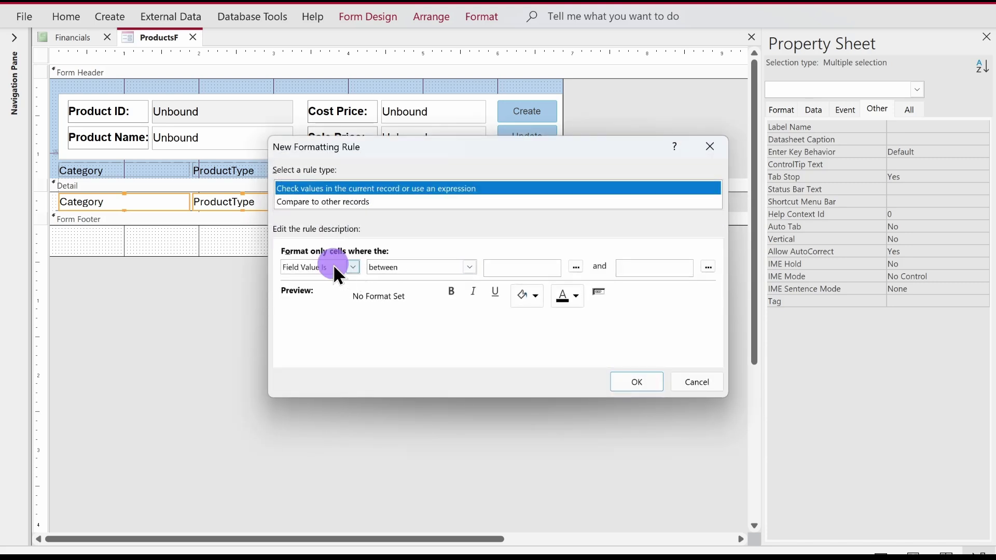
pyautogui.click(334, 267)
pyautogui.click(328, 291)
pyautogui.click(701, 267)
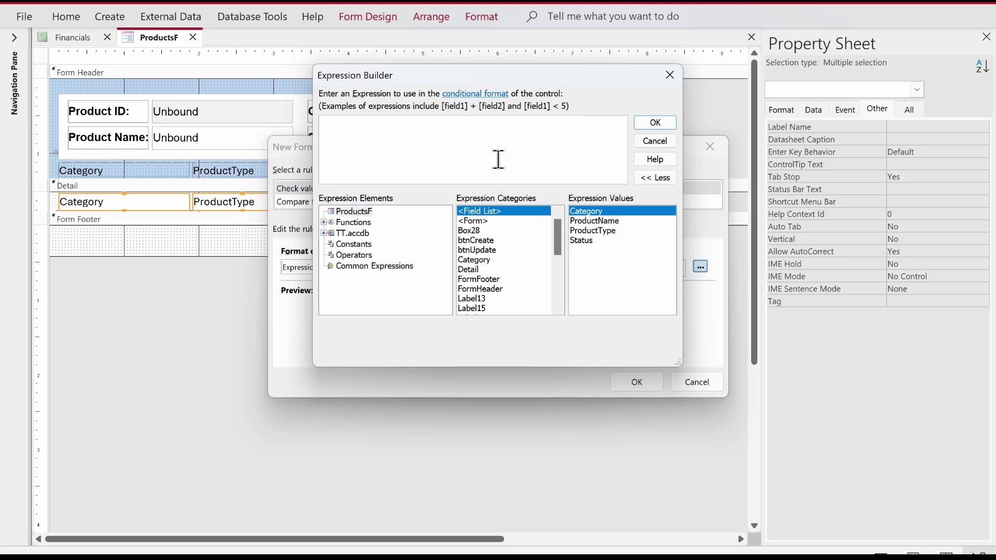
pyautogui.write('[Status]')
pyautogui.write('=')
pyautogui.write('""')
pyautogui.write('Inactive')
pyautogui.click(655, 123)
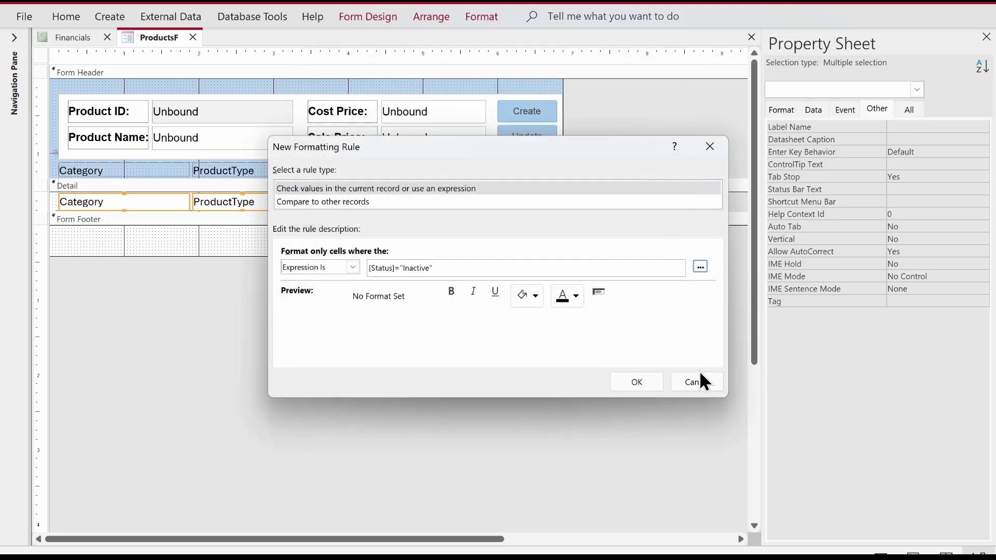
# Step: Give the [Status]="Inactive" rule a light red fill and apply it to the four Detail text boxes
pyautogui.click(535, 295)
pyautogui.click(589, 373)
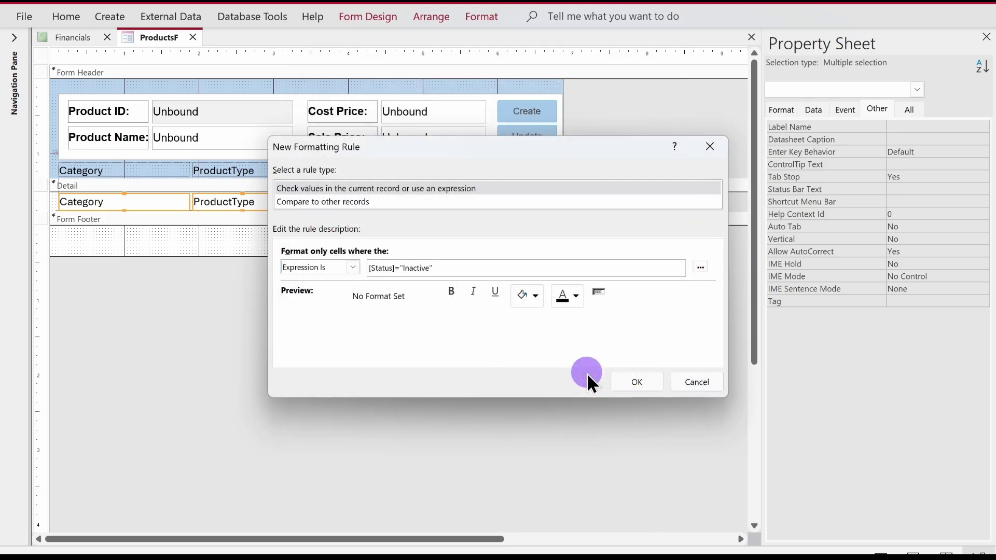
pyautogui.click(624, 381)
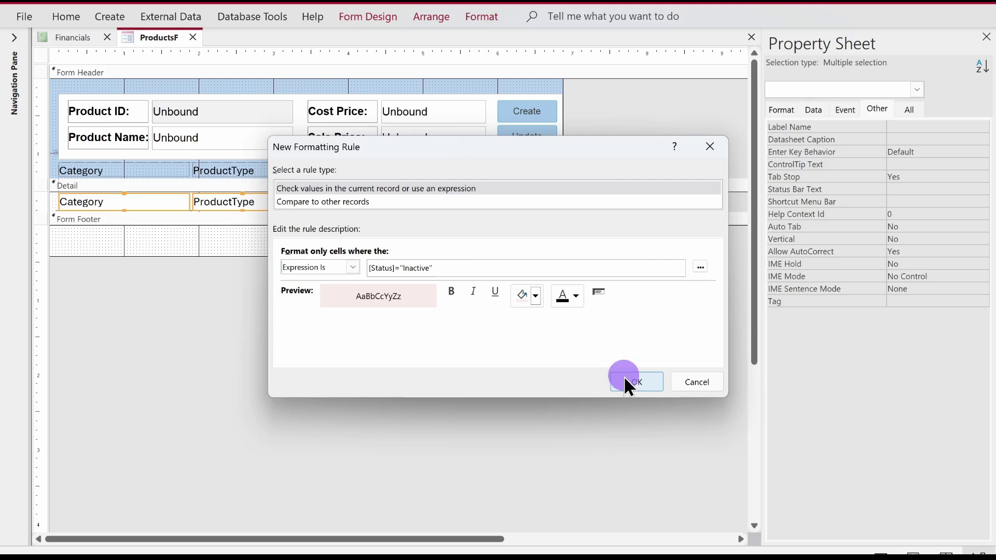
pyautogui.click(563, 368)
# Step: Show ProductsF in Form View and check the fill across the inactive OnePlus 9 row
pyautogui.rightClick(143, 36)
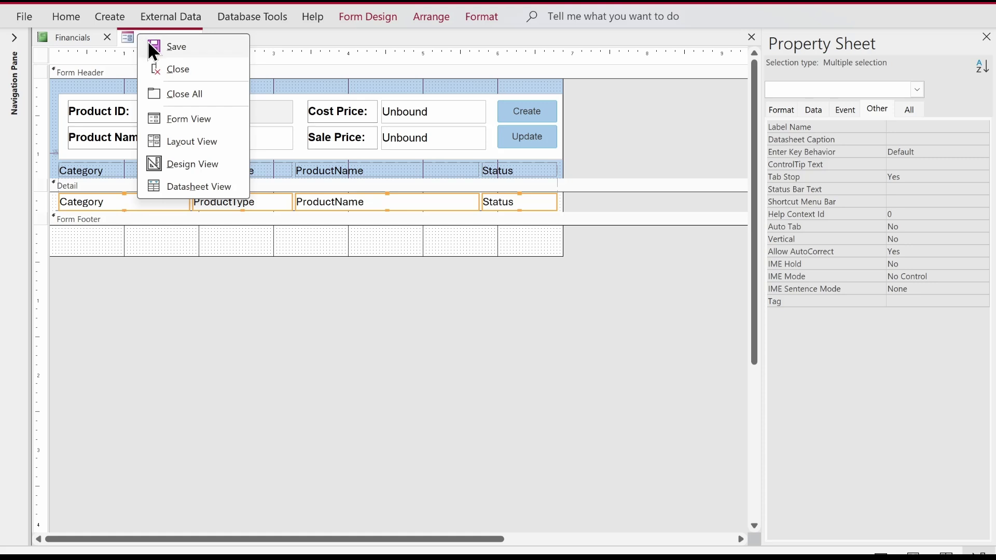
pyautogui.rightClick(150, 35)
pyautogui.click(192, 117)
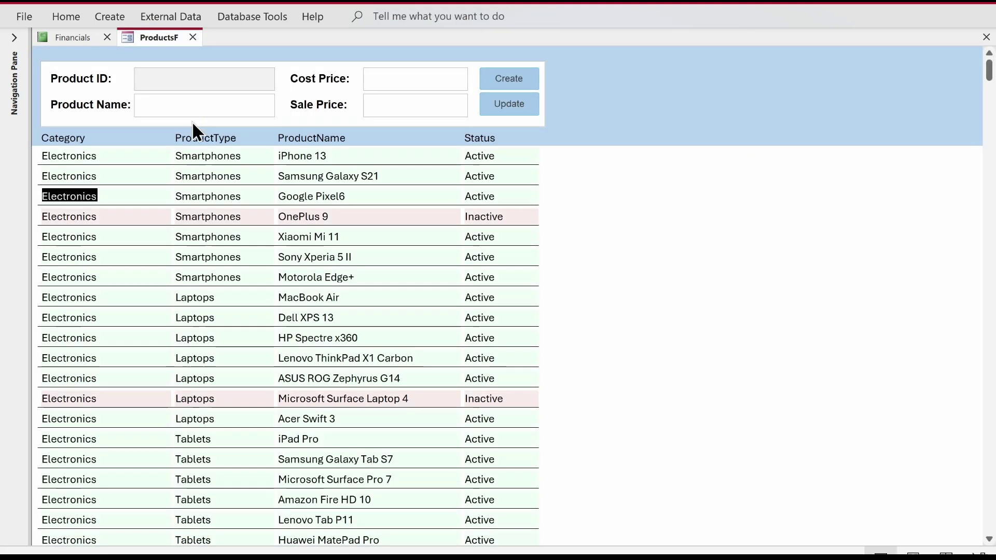
pyautogui.click(499, 216)
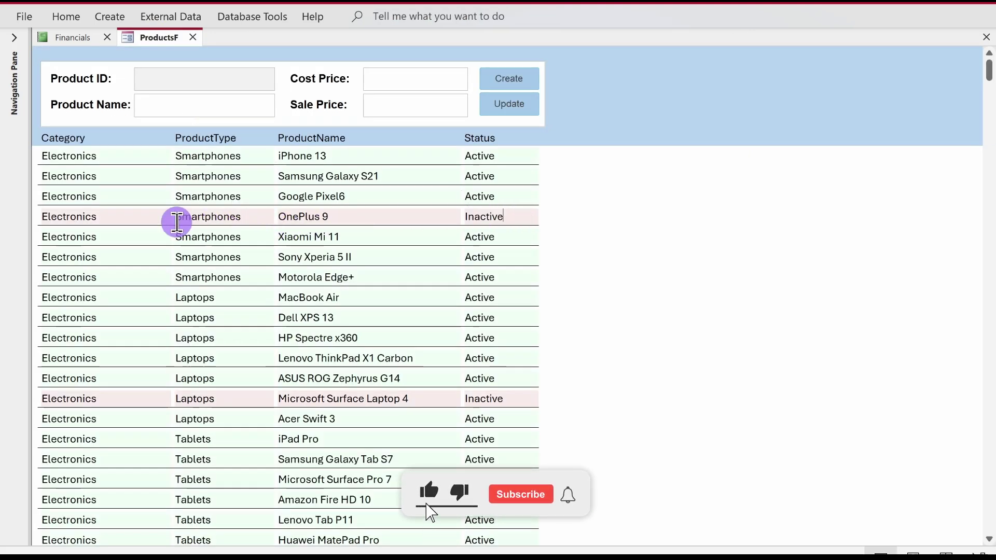
pyautogui.moveTo(52, 217); pyautogui.dragTo(166, 223)
pyautogui.doubleClick(461, 215)
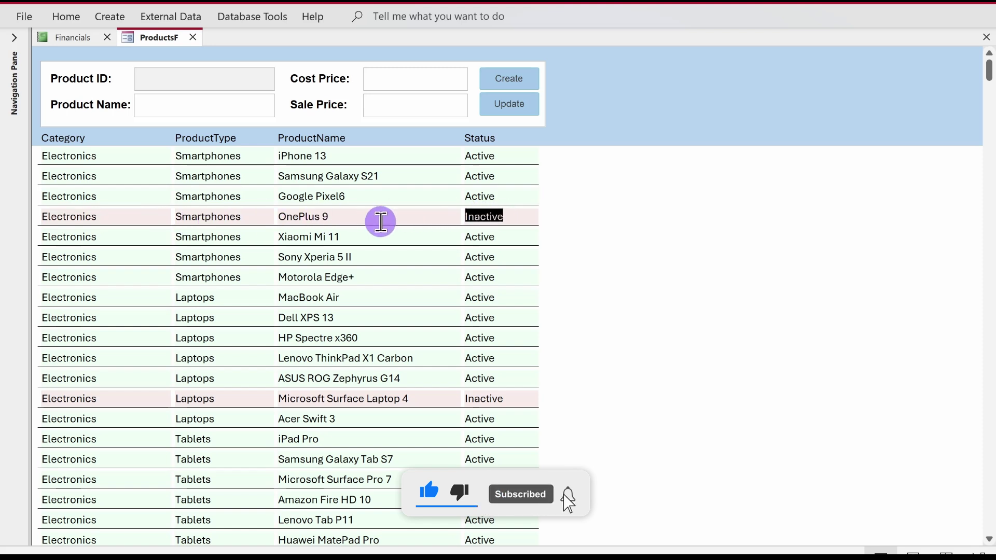
pyautogui.moveTo(71, 216); pyautogui.dragTo(107, 216)
pyautogui.click(503, 217)
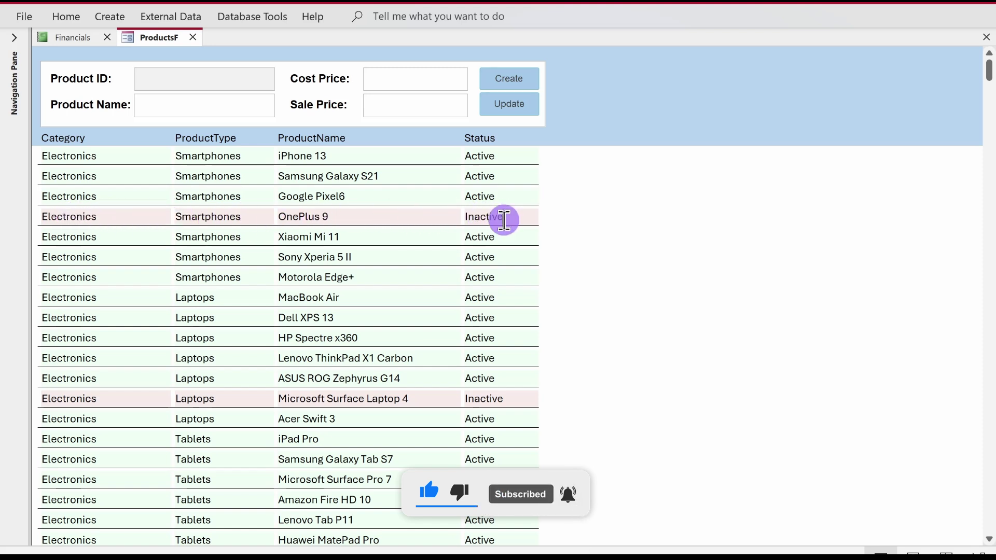
# Step: Look through the whole product list to compare the row colours of active and inactive products
pyautogui.scroll(-2, 378, 296)
pyautogui.scroll(-7, 379, 293)
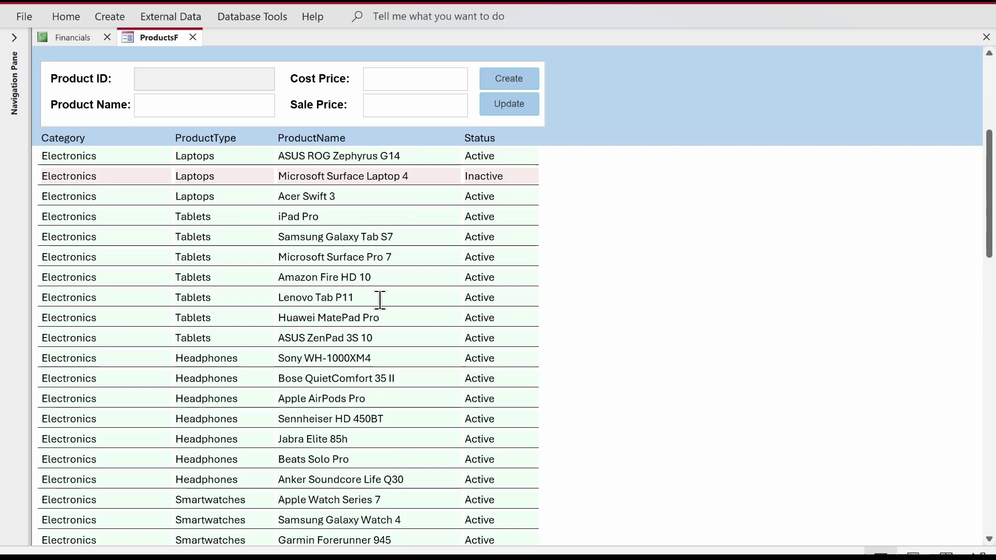
pyautogui.scroll(-4, 381, 297)
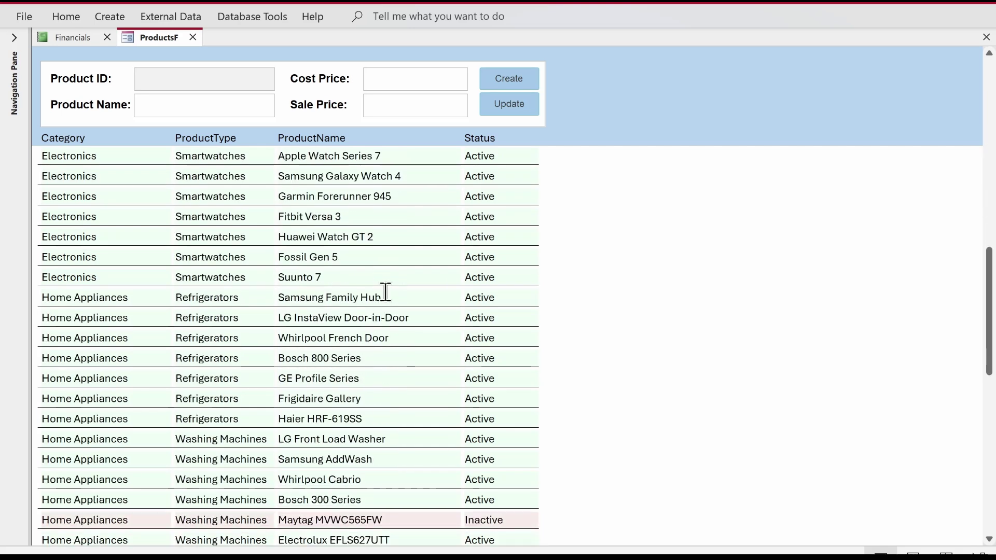
pyautogui.scroll(-4, 386, 292)
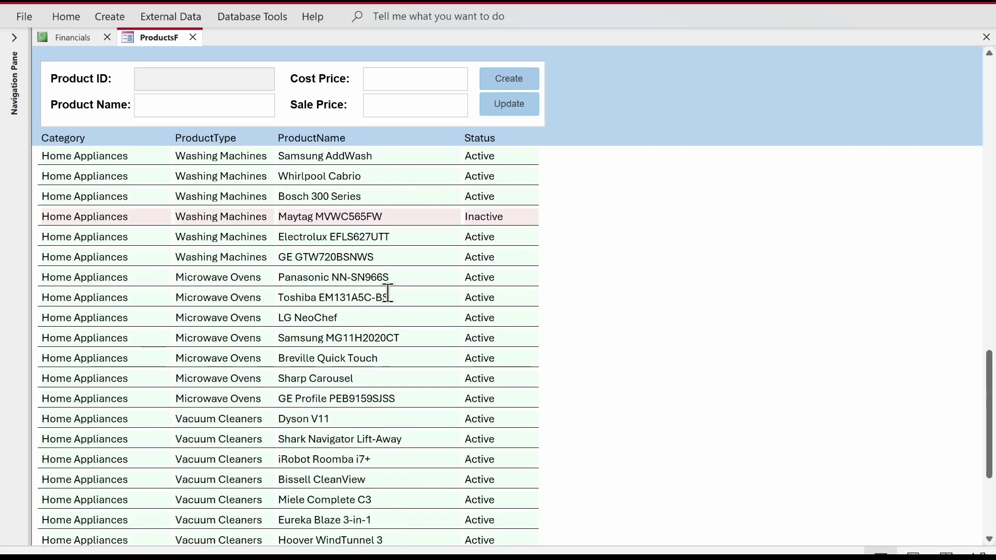
pyautogui.scroll(5, 385, 290)
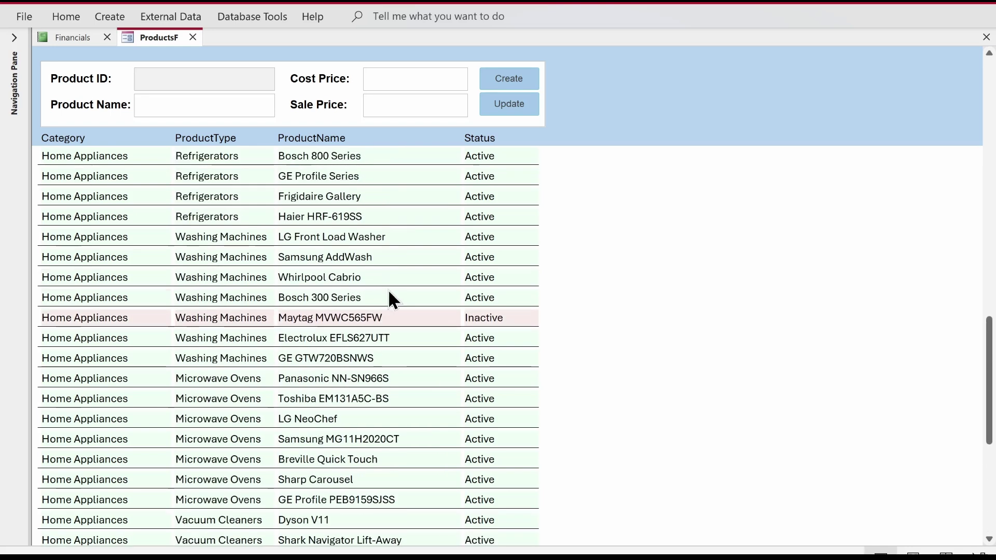
pyautogui.scroll(3, 389, 293)
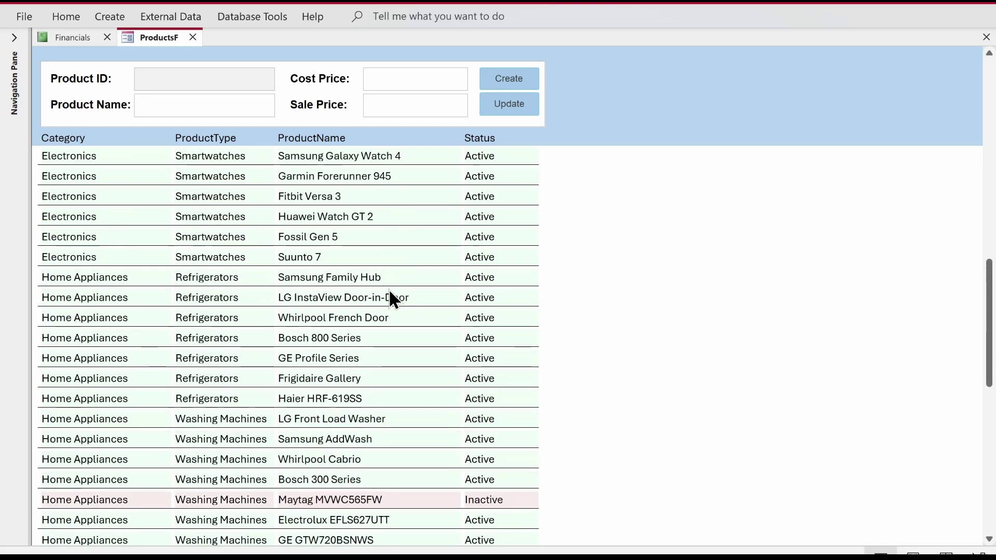
pyautogui.scroll(4, 390, 292)
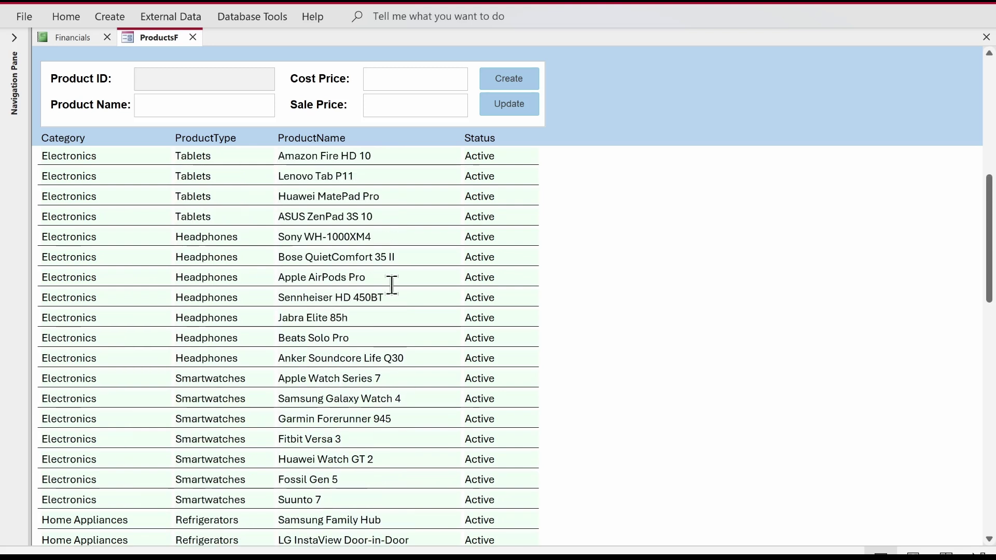
pyautogui.scroll(5, 392, 284)
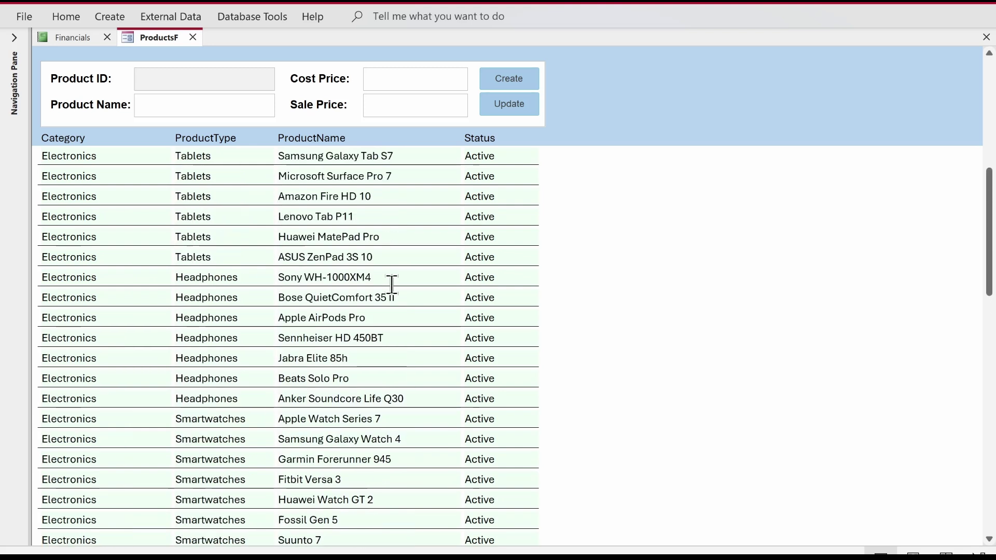
pyautogui.scroll(1, 391, 292)
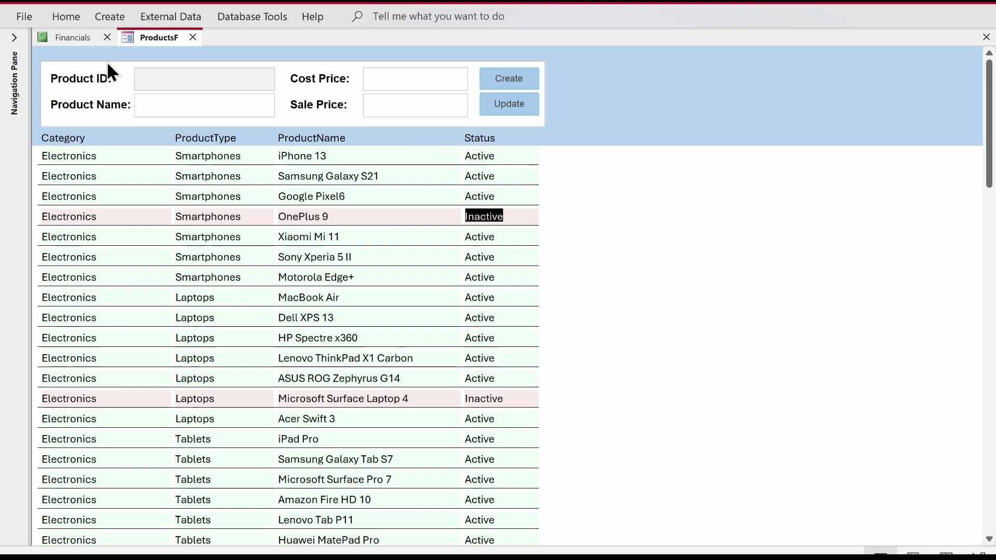
# Step: Open the Financials report in Design View and bring up the conditional formatting rules for its Revenue, Cost, Profit and ProfitPer Detail text boxes
pyautogui.click(61, 37)
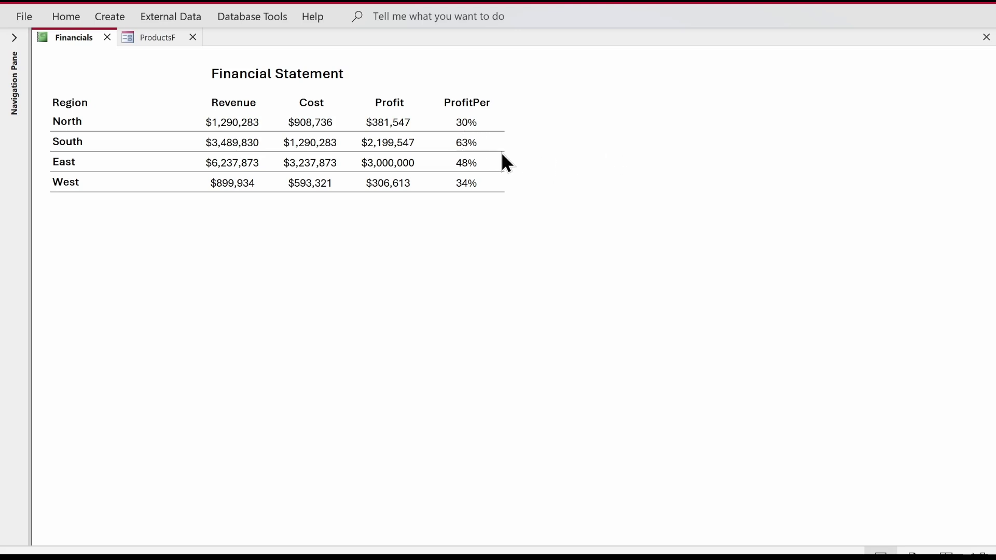
pyautogui.rightClick(670, 151)
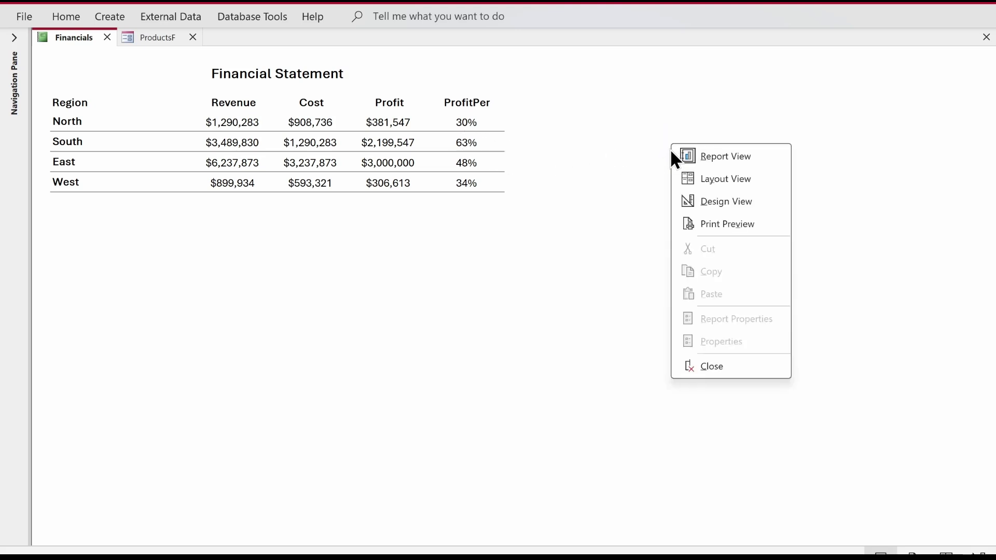
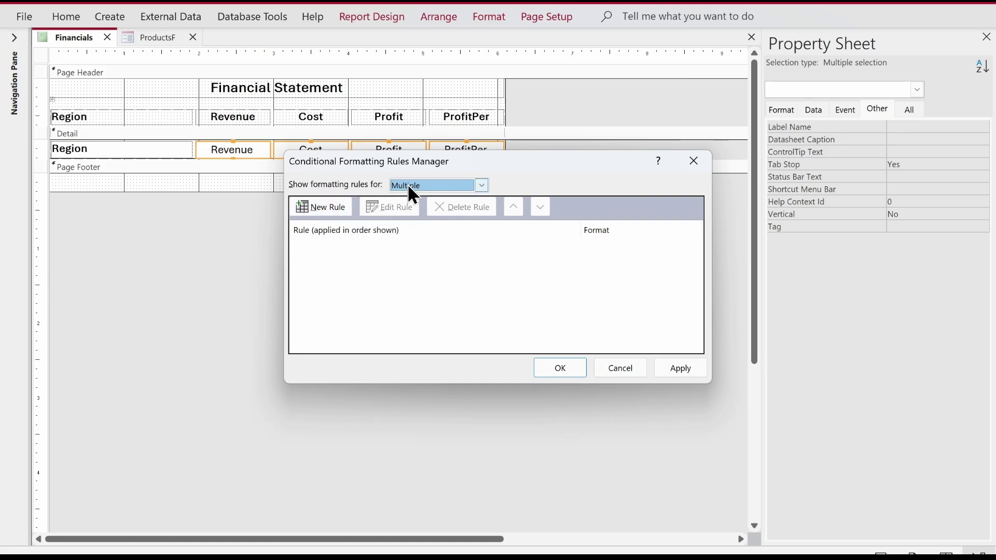
# Step: Start an expression-based formatting rule for the selected report text boxes and open the Expression Builder for its condition
pyautogui.click(310, 203)
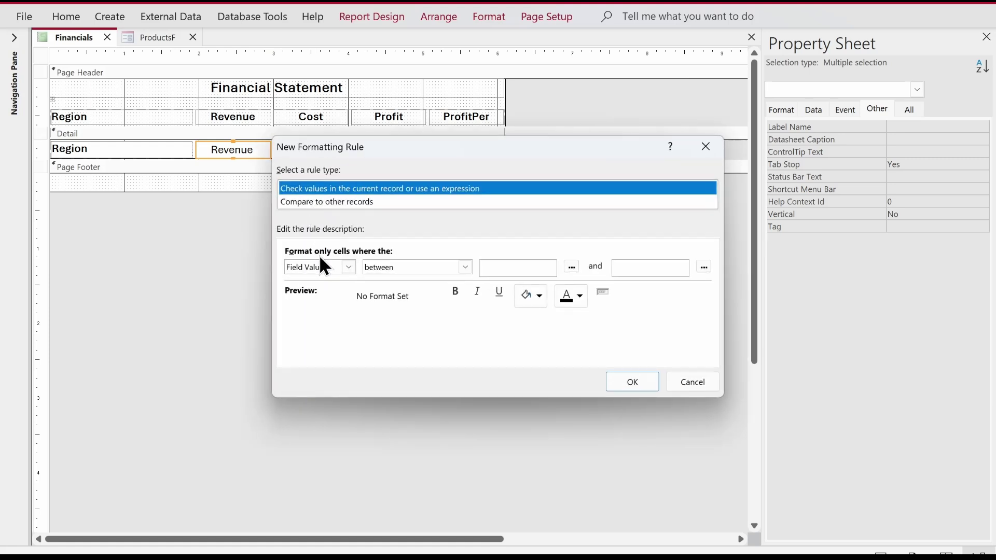
pyautogui.click(323, 264)
pyautogui.click(325, 289)
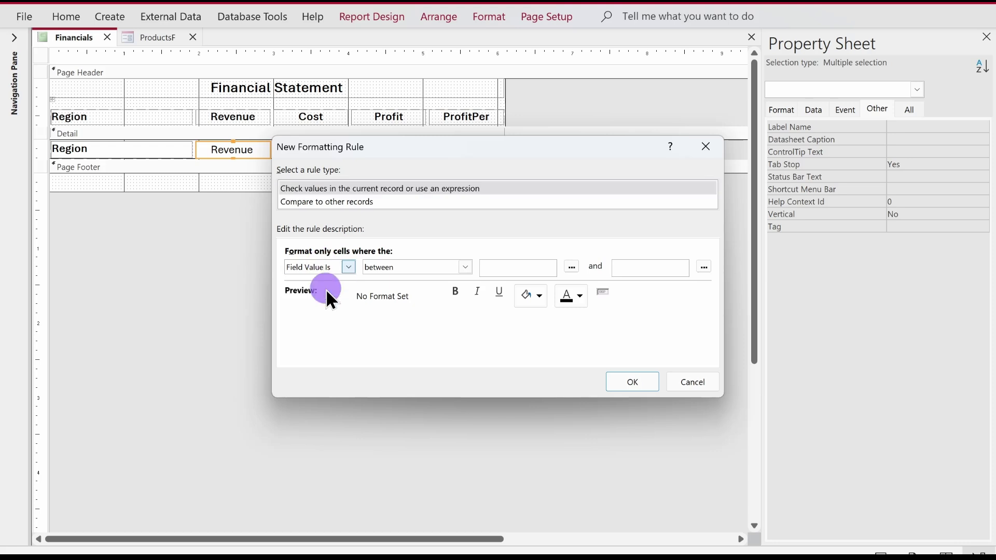
pyautogui.click(695, 267)
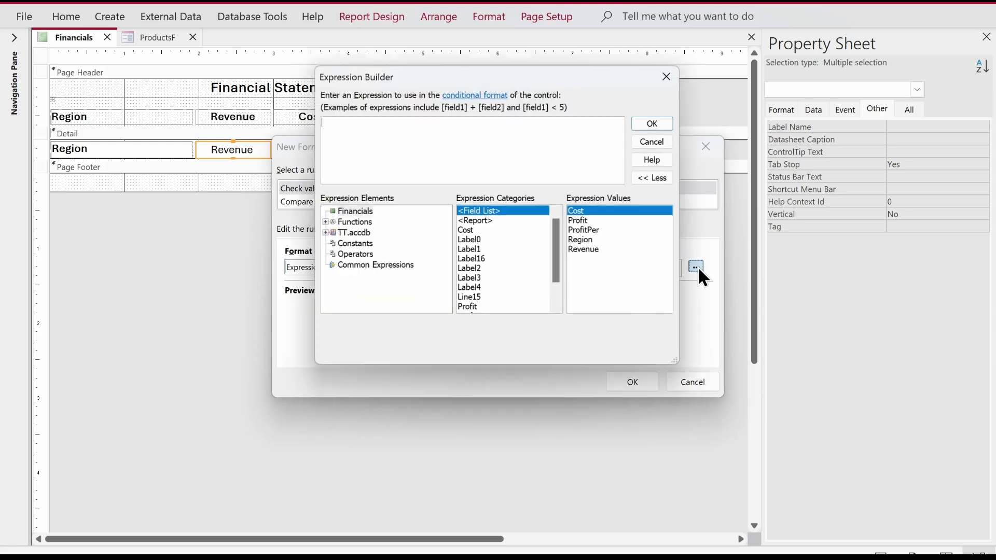
pyautogui.moveTo(519, 78); pyautogui.dragTo(558, 120)
pyautogui.click(509, 189)
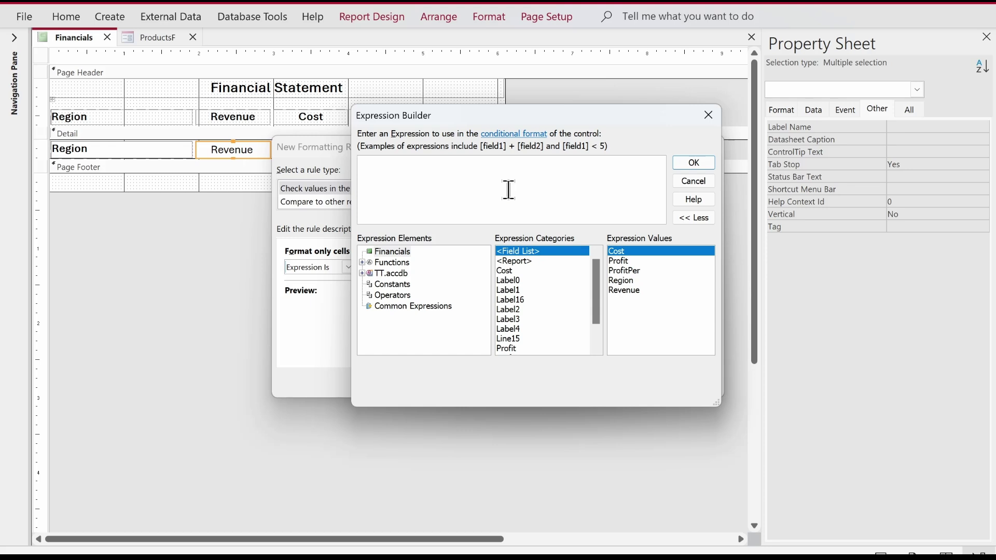
# Step: Enter IIf([ProfitPer]=<0.3,1,0) as the rule's expression and accept it
pyautogui.write('IIf(')
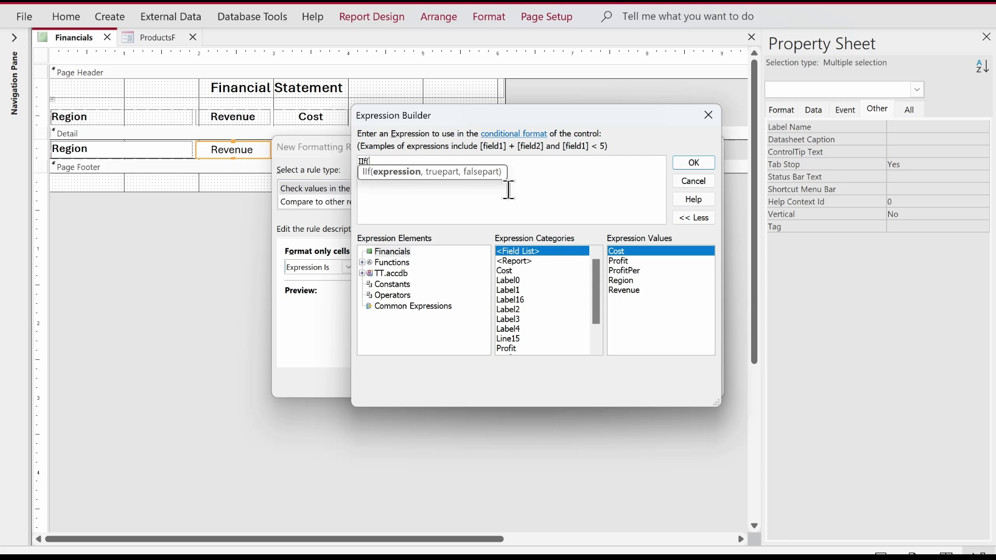
pyautogui.write('pro')
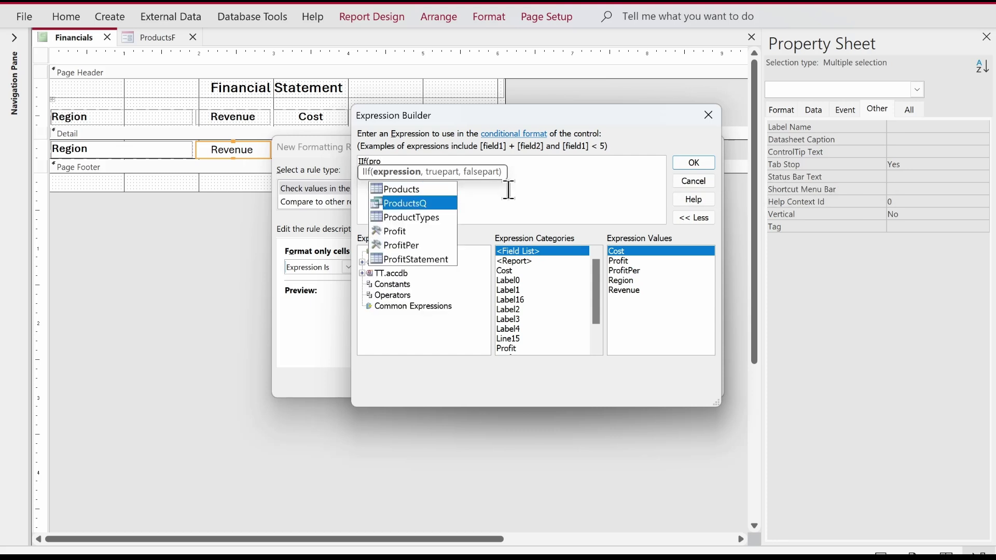
pyautogui.press('Down')
pyautogui.press('Down')
pyautogui.press('Tab')
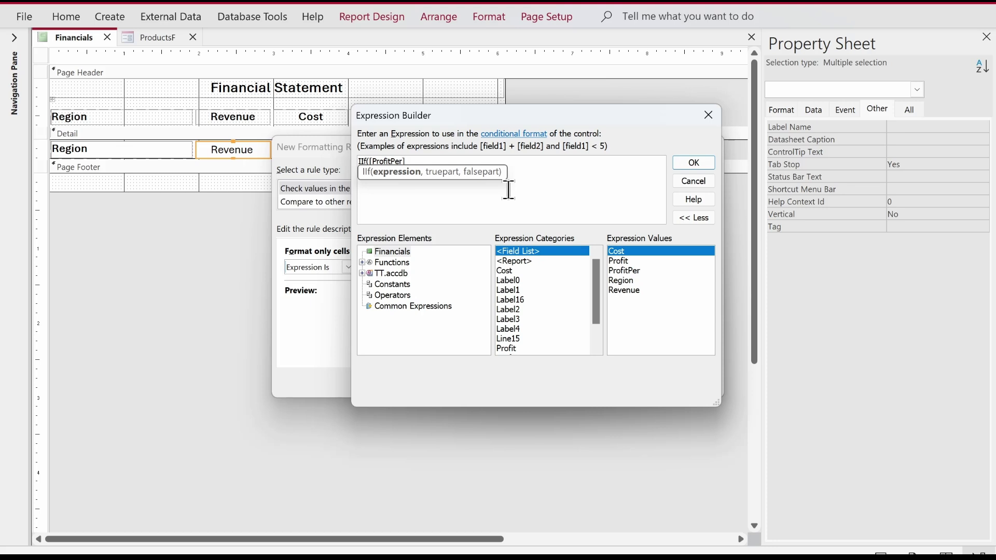
pyautogui.write('<=')
pyautogui.press('BackSpace')
pyautogui.write('=')
pyautogui.write('0.3,1')
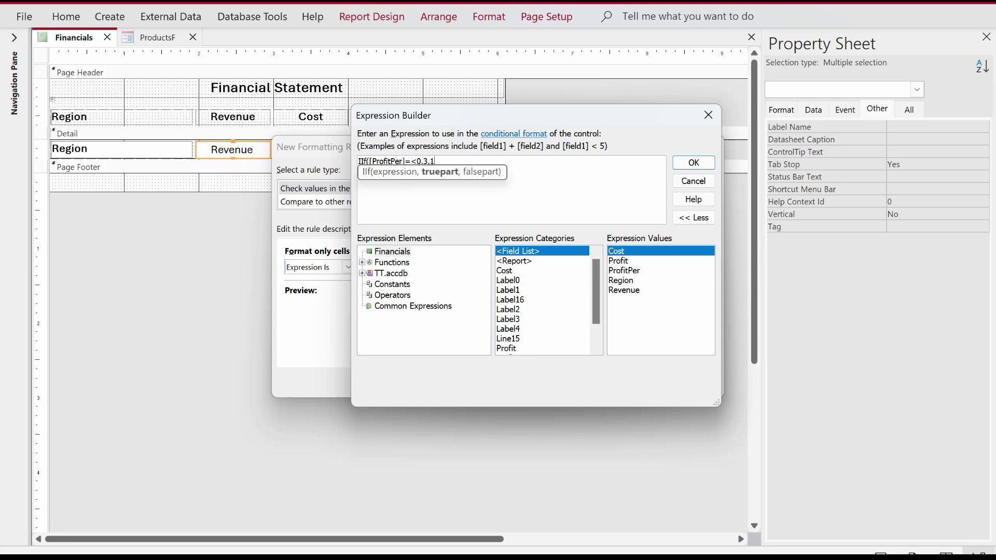
pyautogui.write(',0)')
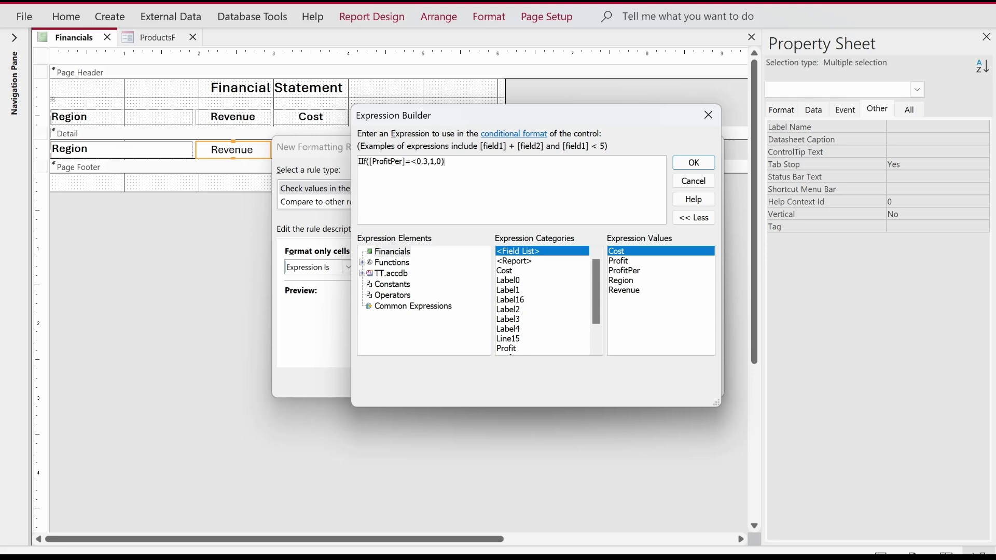
pyautogui.click(689, 164)
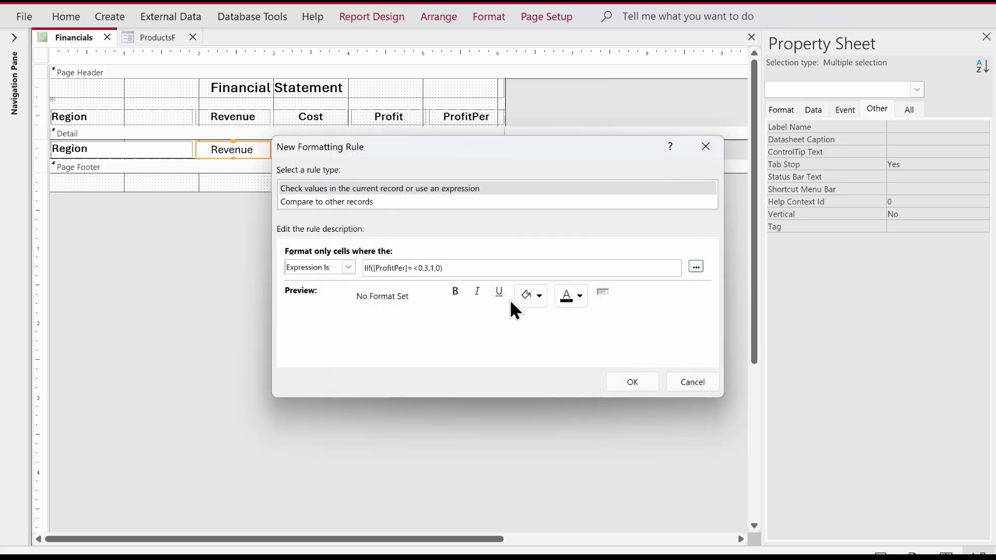
# Step: Give the new ProfitPer rule a light pink fill and try to accept it
pyautogui.click(542, 297)
pyautogui.click(591, 374)
pyautogui.click(615, 381)
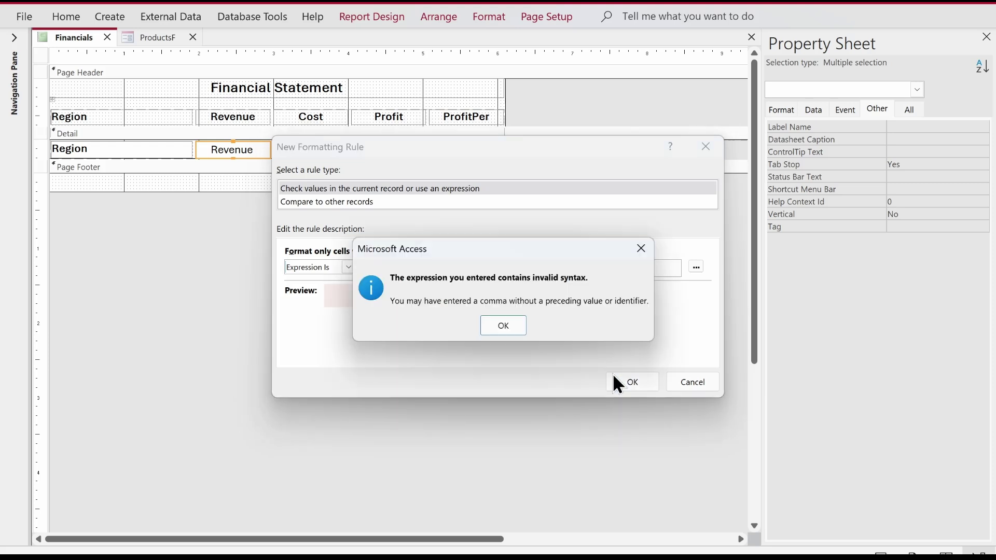
pyautogui.click(499, 326)
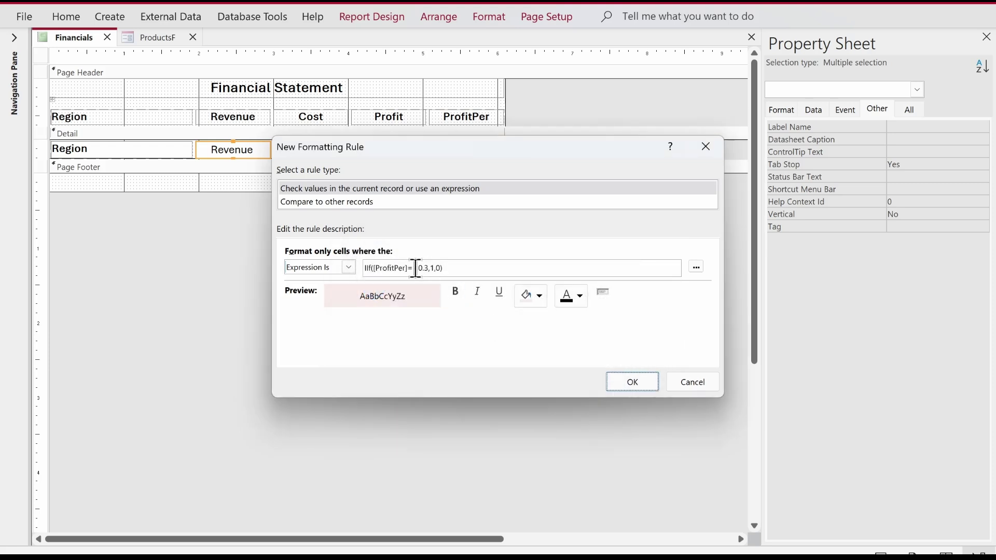
# Step: Correct the rule's comparison operator so the expression reads IIf([ProfitPer]<=0.3,1,0), and apply the rule to the selected text boxes
pyautogui.click(416, 269)
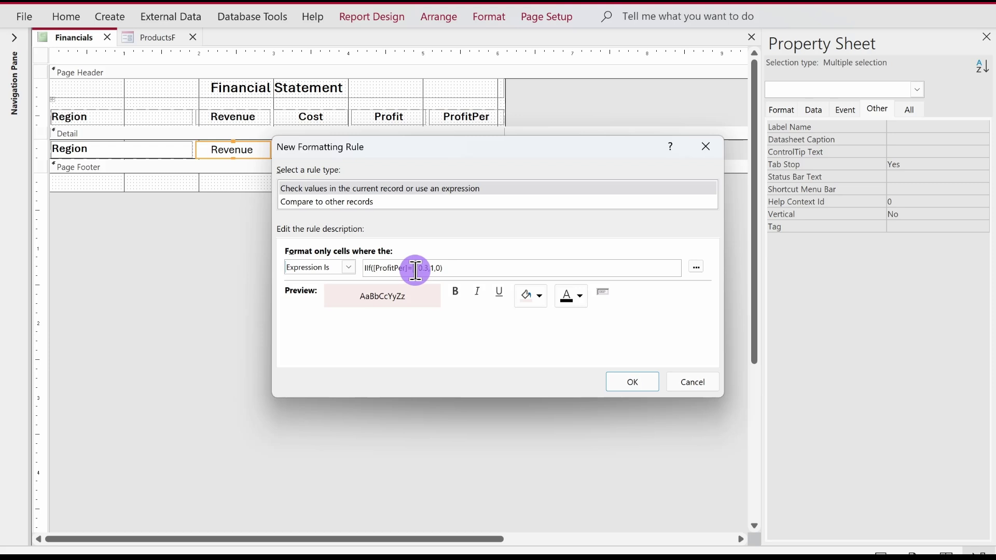
pyautogui.press('BackSpace')
pyautogui.press('BackSpace')
pyautogui.write('=')
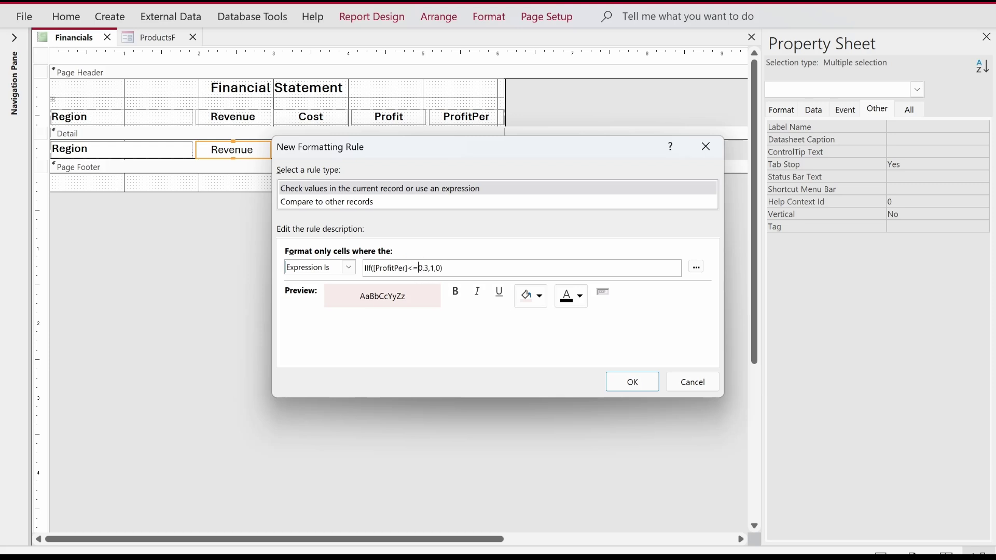
pyautogui.click(635, 384)
pyautogui.click(676, 369)
pyautogui.click(553, 369)
# Step: Switch the Financials report to Report View and check the row colouring of the North region against its ProfitPer
pyautogui.click(61, 41)
pyautogui.rightClick(66, 35)
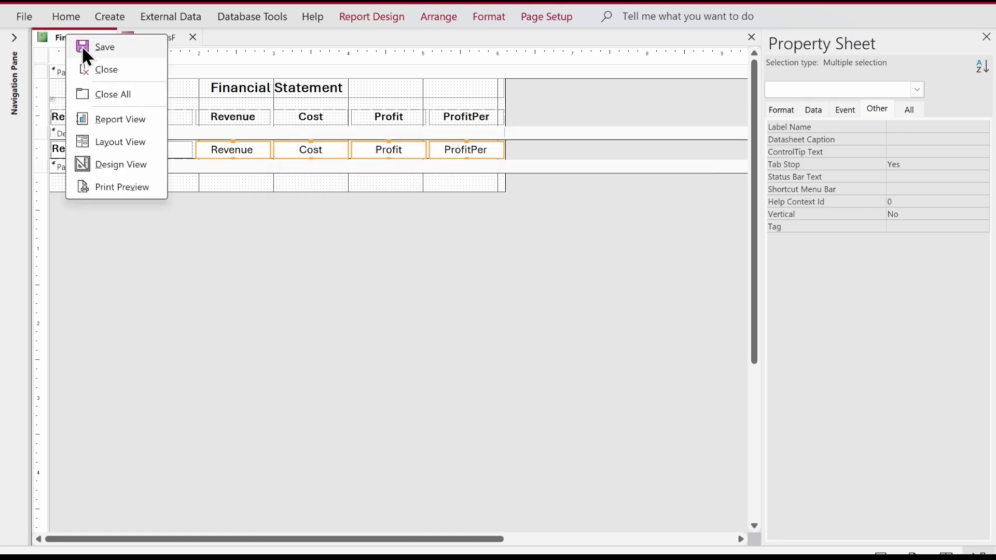
pyautogui.click(109, 122)
pyautogui.click(489, 115)
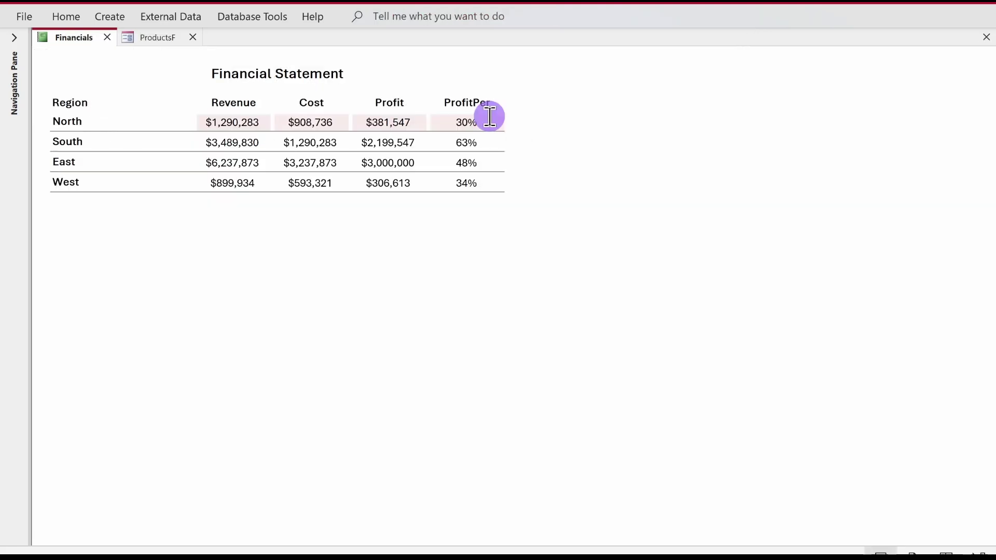
pyautogui.click(209, 121)
pyautogui.click(480, 122)
# Step: Return the report to Design View and bring up the conditional formatting rules for the Revenue, Cost, Profit and ProfitPer Detail text boxes
pyautogui.rightClick(557, 163)
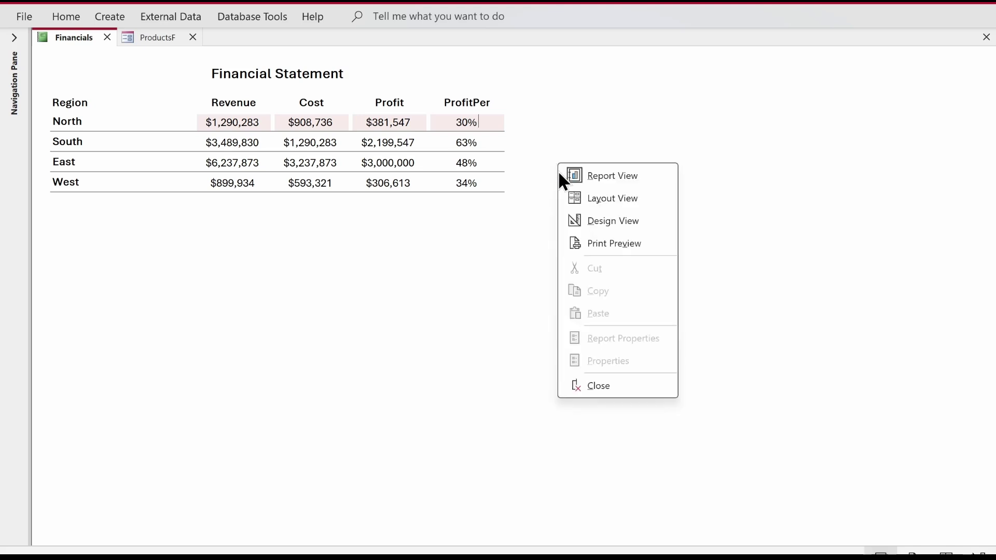
pyautogui.click(593, 215)
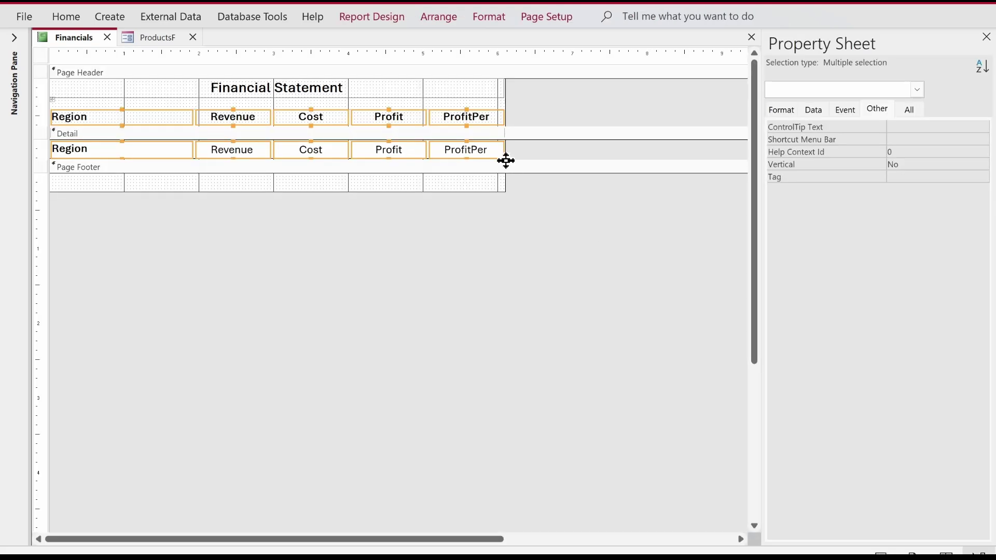
pyautogui.moveTo(525, 146); pyautogui.dragTo(254, 147)
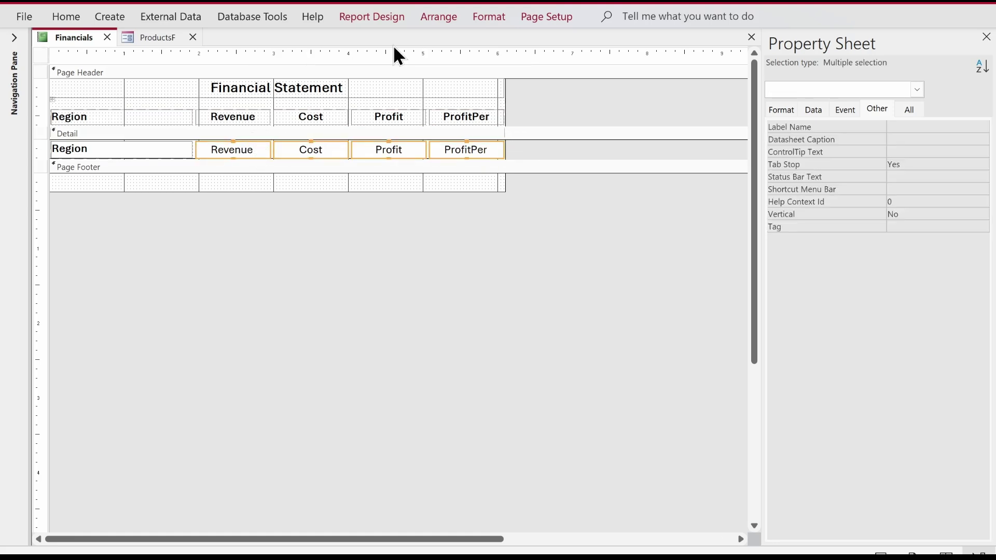
pyautogui.click(484, 19)
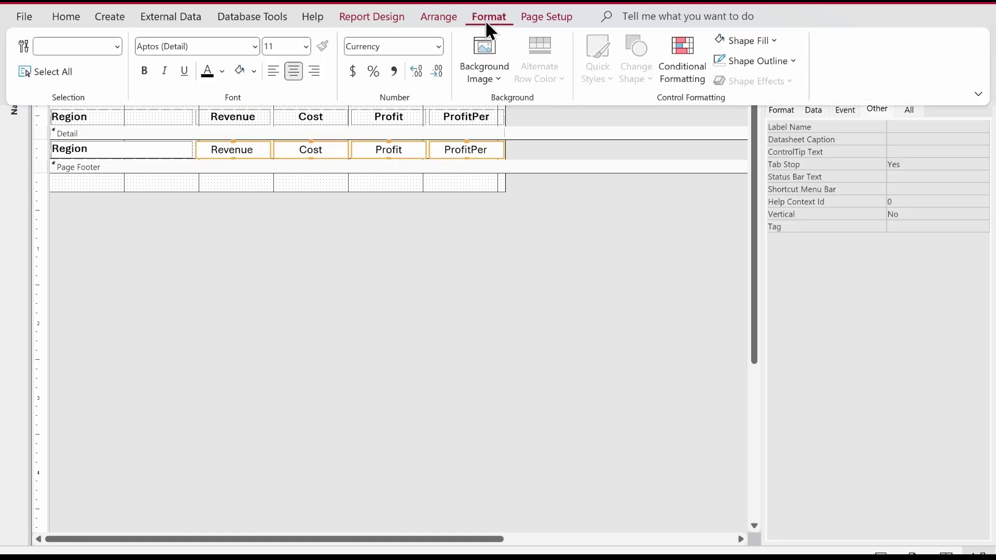
pyautogui.click(674, 54)
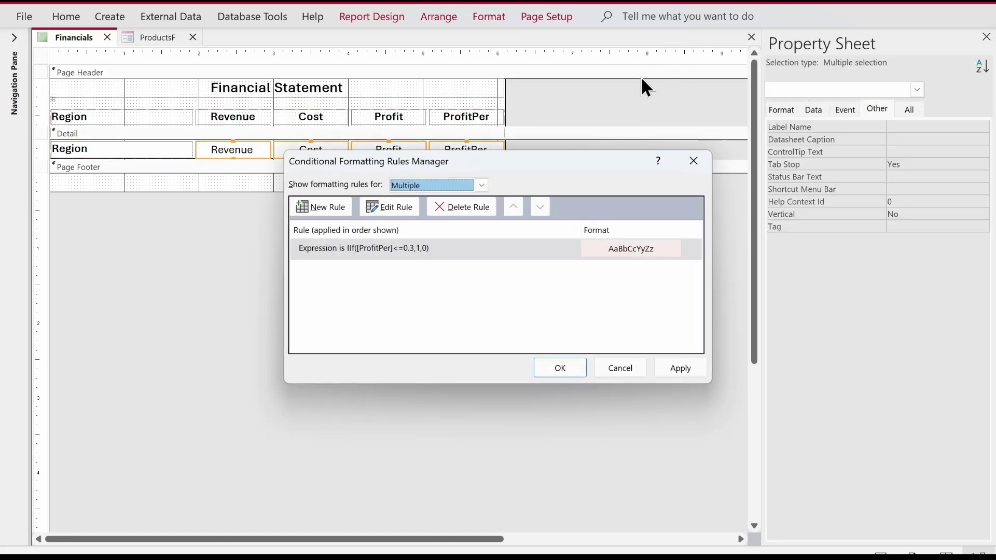
# Step: Add a second formatting rule of type Expression Is and open the Expression Builder for its condition
pyautogui.click(323, 213)
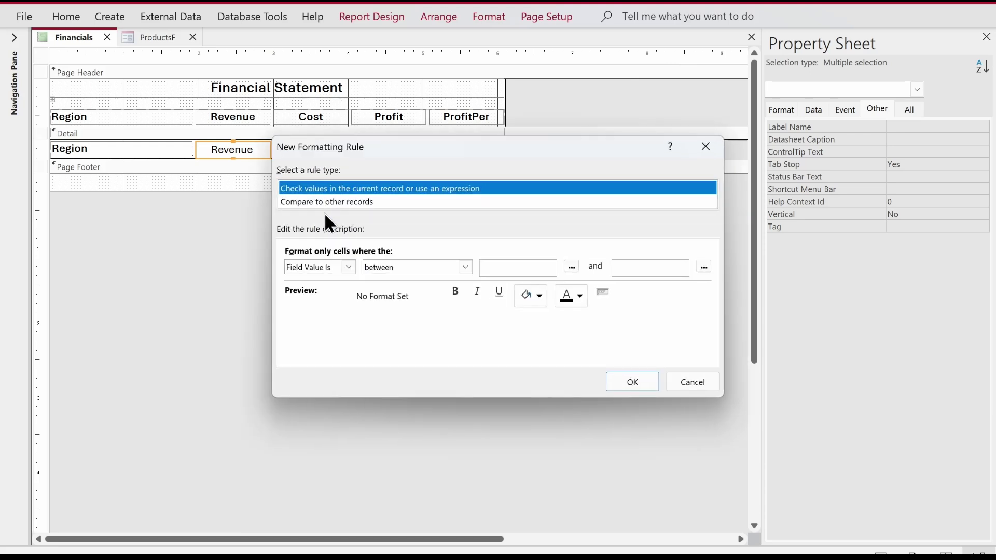
pyautogui.click(349, 267)
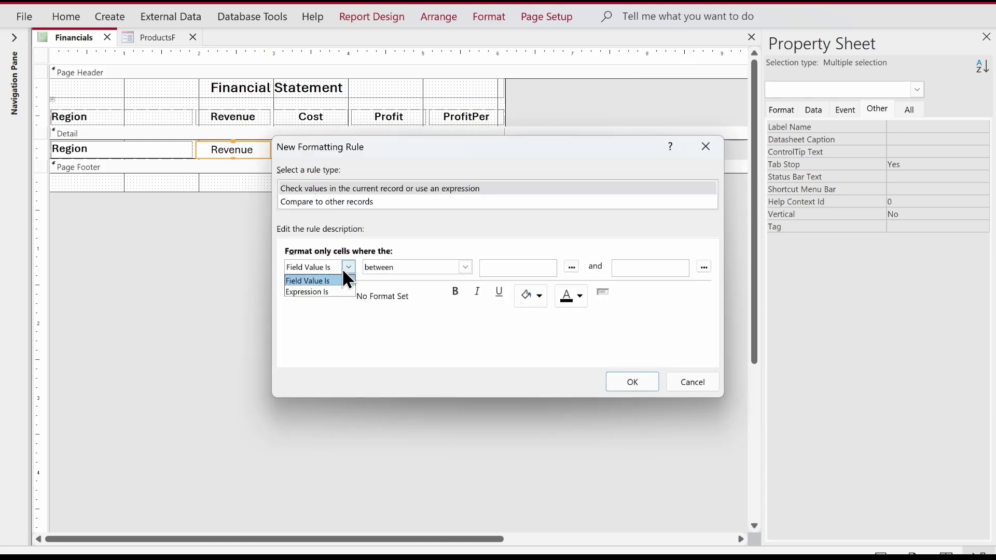
pyautogui.click(335, 289)
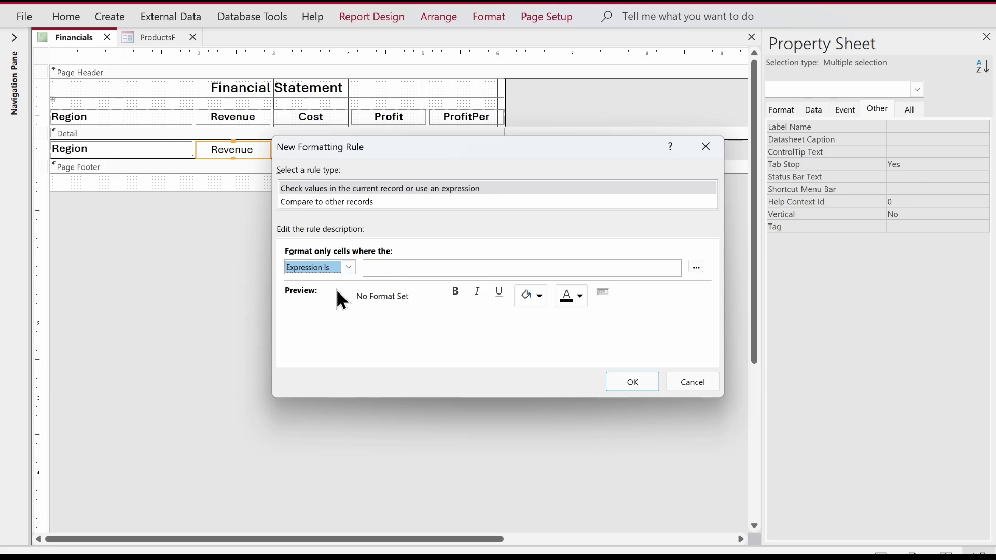
pyautogui.click(694, 267)
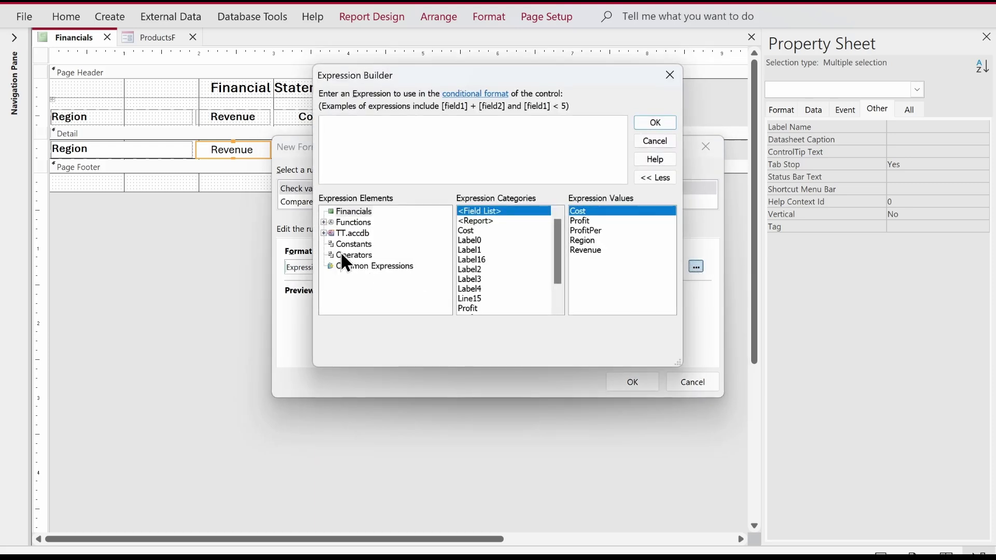
# Step: Begin an IIf expression with the Between comparison operator and set ProfitPer as the field it tests
pyautogui.click(342, 255)
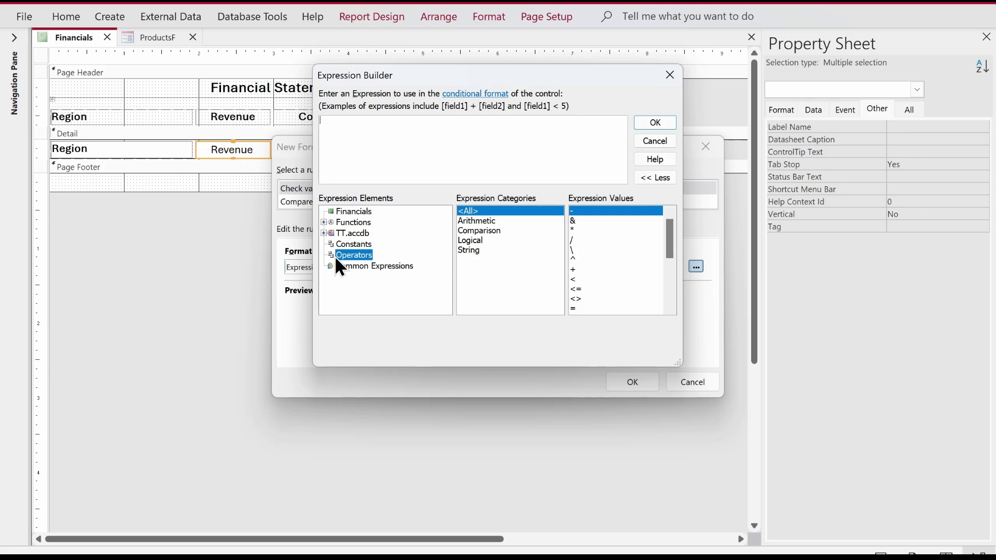
pyautogui.click(482, 231)
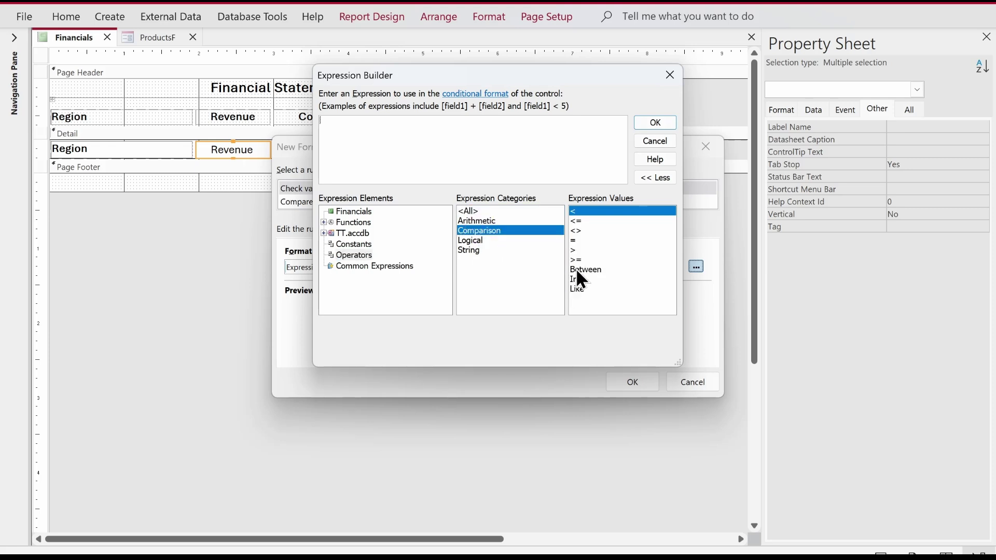
pyautogui.click(465, 152)
pyautogui.write('IIf(')
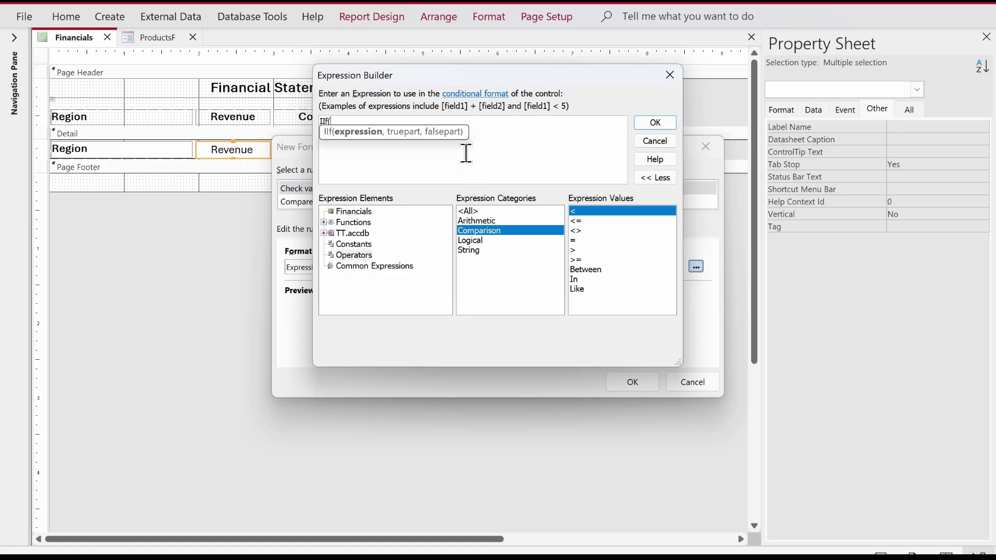
pyautogui.doubleClick(583, 269)
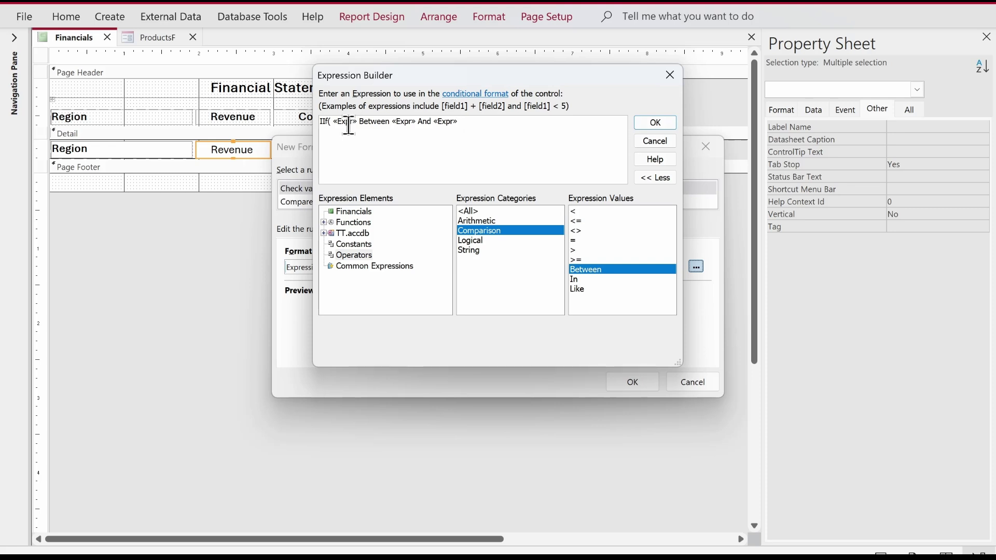
pyautogui.click(348, 122)
pyautogui.write('pro')
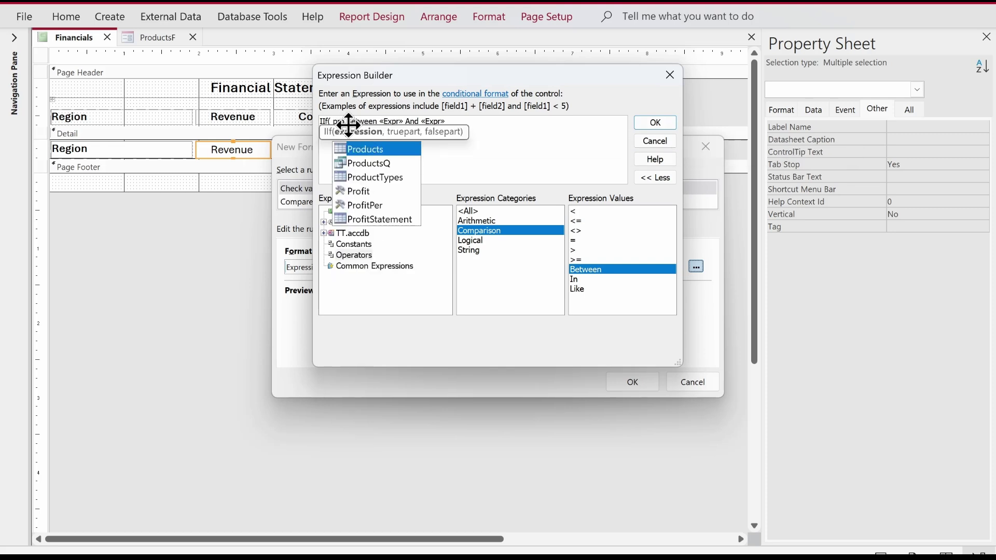
pyautogui.press('Down')
pyautogui.press('Down')
pyautogui.press('Down')
pyautogui.press('Tab')
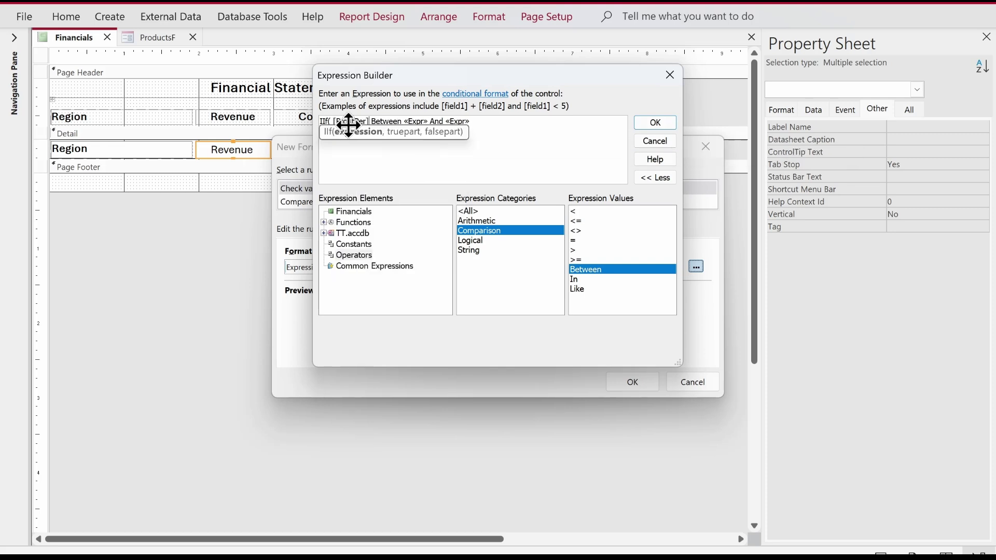
# Step: Set the Between limits to 0.3 and 0.6, finish the IIf with results 1 and 0, and accept the expression
pyautogui.click(418, 121)
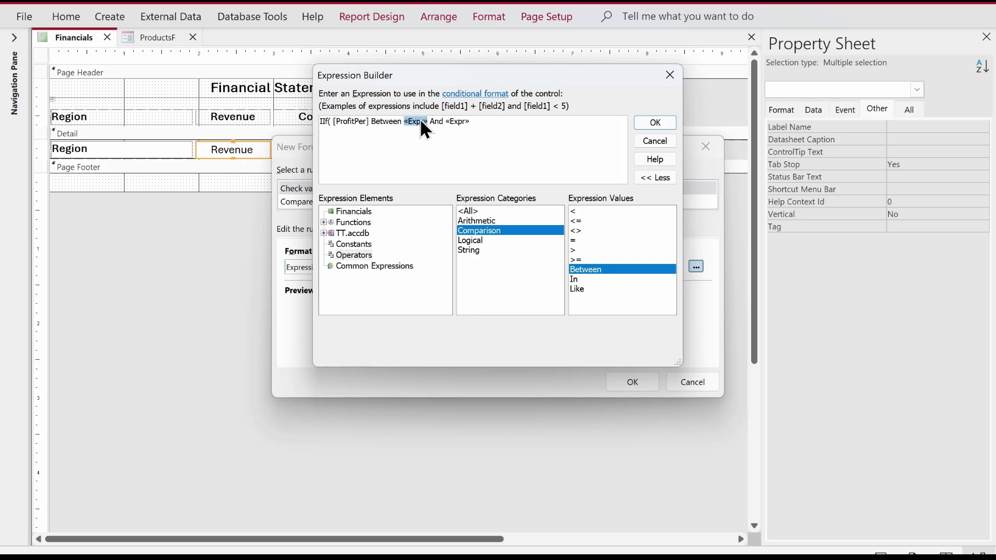
pyautogui.write('0.3')
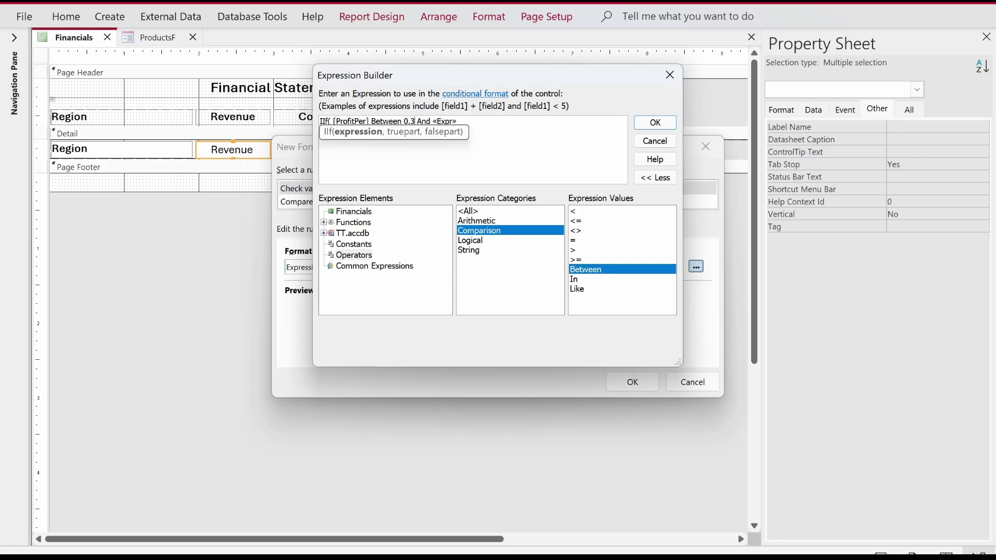
pyautogui.click(440, 119)
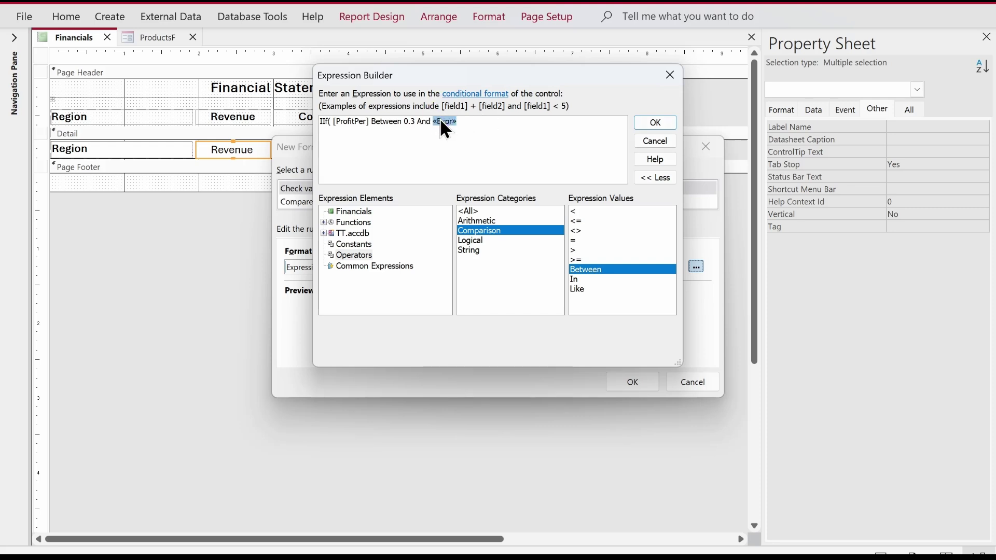
pyautogui.write('0.6')
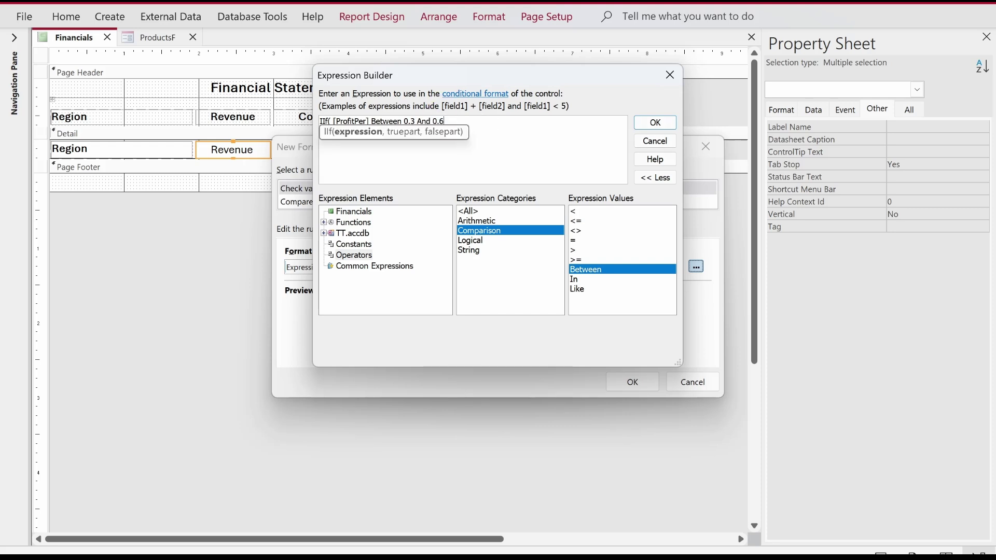
pyautogui.write(',1,')
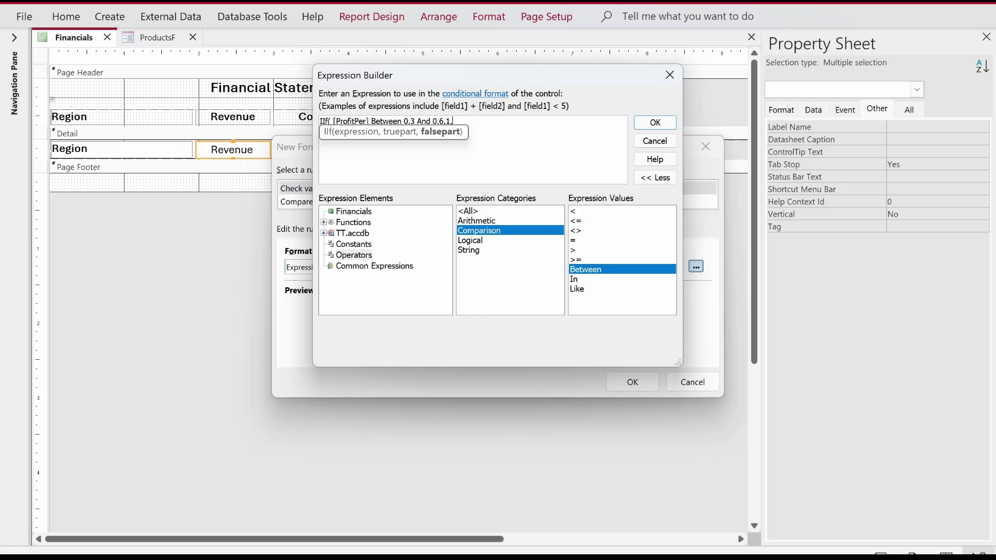
pyautogui.write('0)')
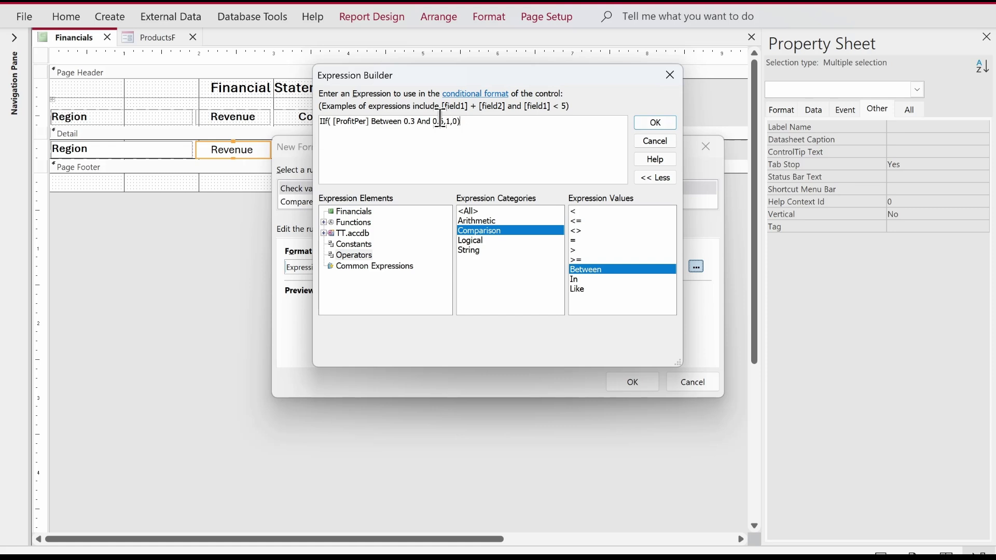
pyautogui.click(655, 123)
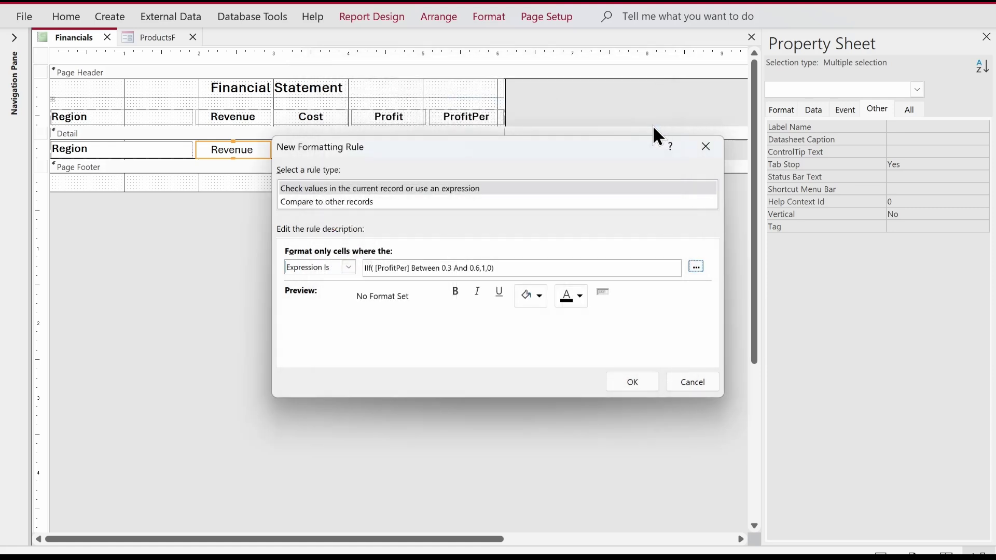
# Step: Give the 0.3 to 0.6 rule a light yellow fill, accept the rules and show the report in Report View
pyautogui.click(540, 296)
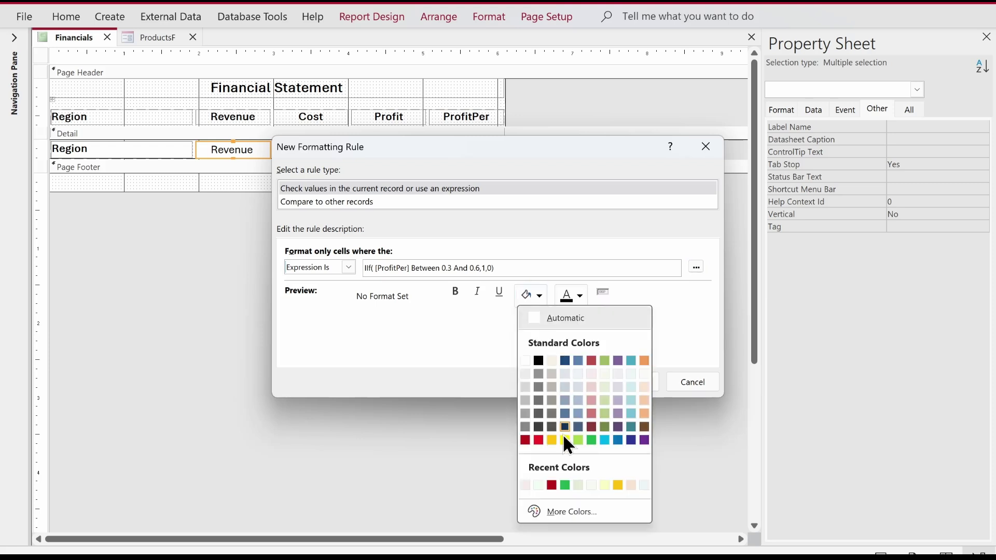
pyautogui.click(603, 485)
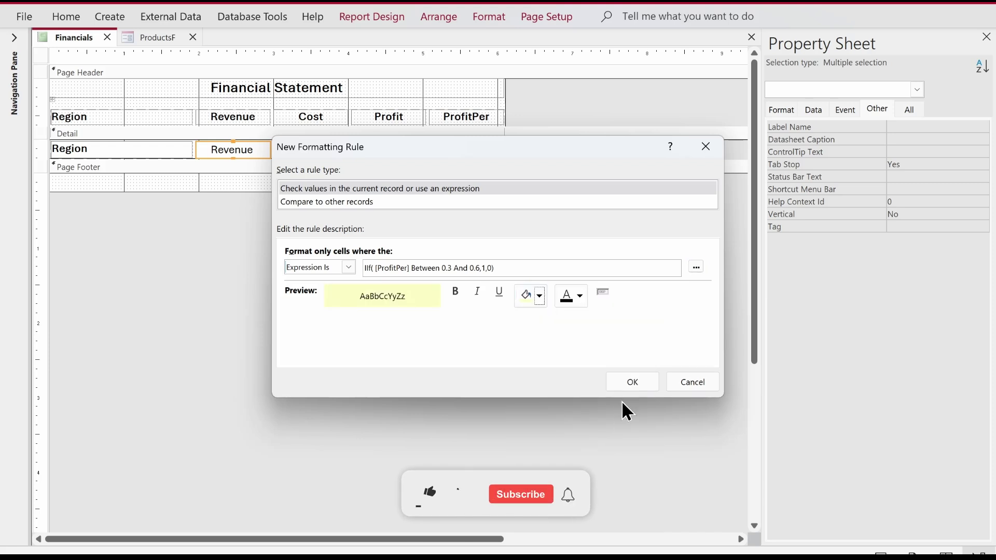
pyautogui.click(633, 383)
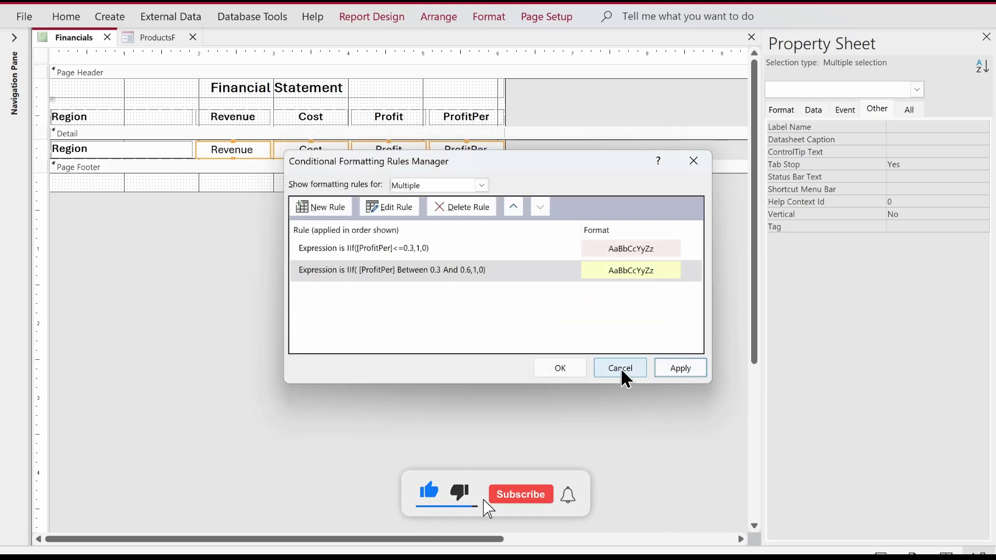
pyautogui.click(567, 367)
pyautogui.moveTo(162, 202); pyautogui.dragTo(65, 48)
pyautogui.click(111, 128)
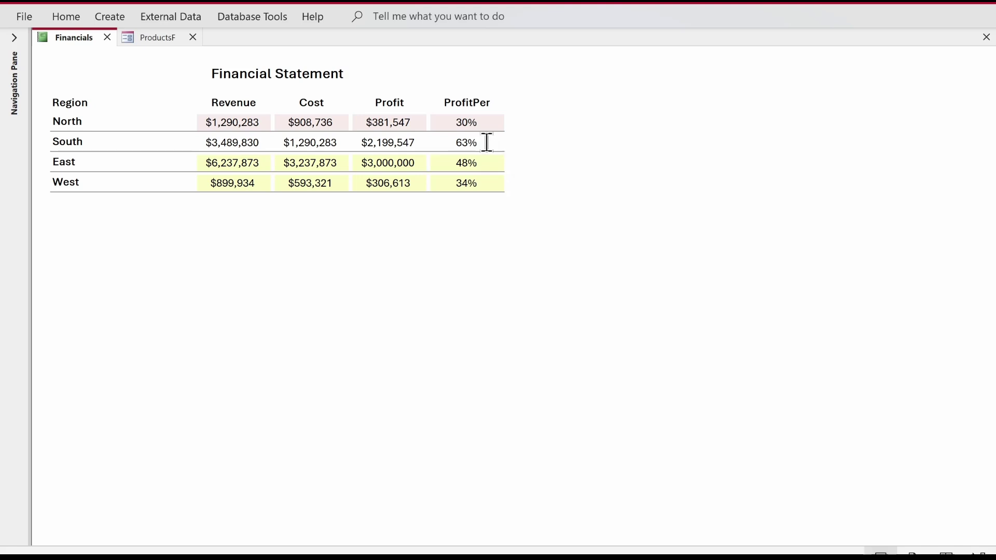
# Step: Go back to Design View and reopen the conditional formatting rules for the four Detail text boxes from Revenue to ProfitPer
pyautogui.rightClick(619, 151)
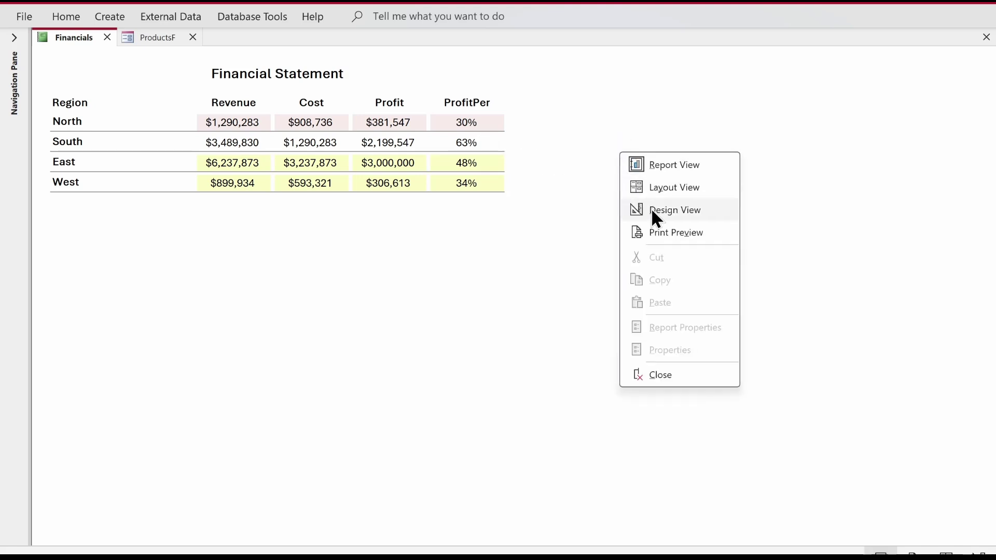
pyautogui.click(650, 207)
pyautogui.click(456, 234)
pyautogui.moveTo(534, 143); pyautogui.dragTo(248, 146)
pyautogui.click(492, 19)
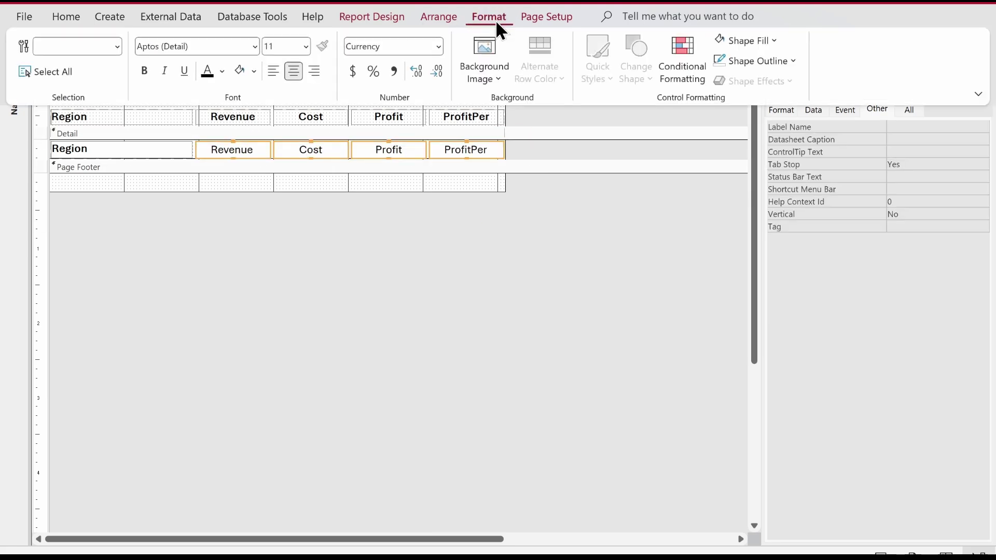
pyautogui.click(683, 61)
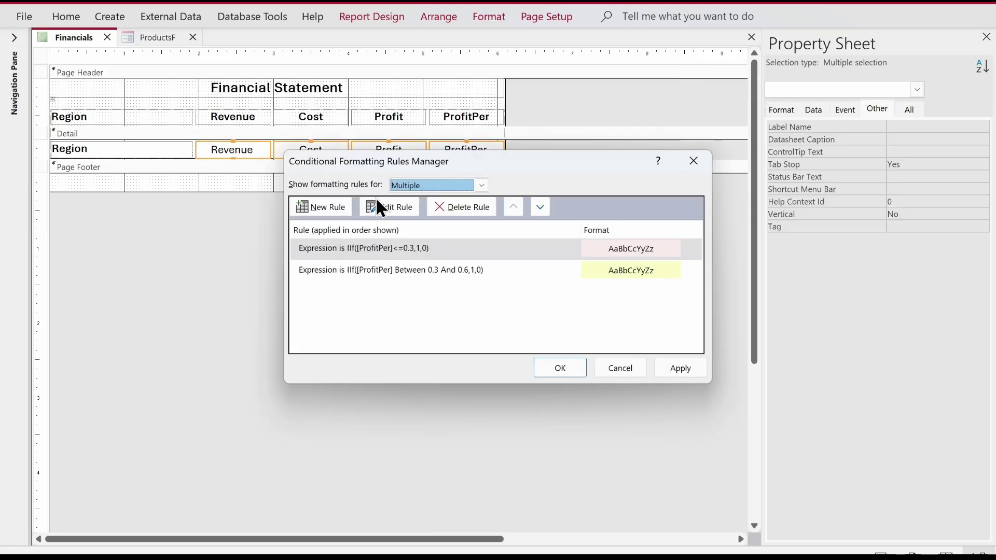
# Step: Add a third formatting rule of the Expression Is type and open the Expression Builder for its condition
pyautogui.click(341, 208)
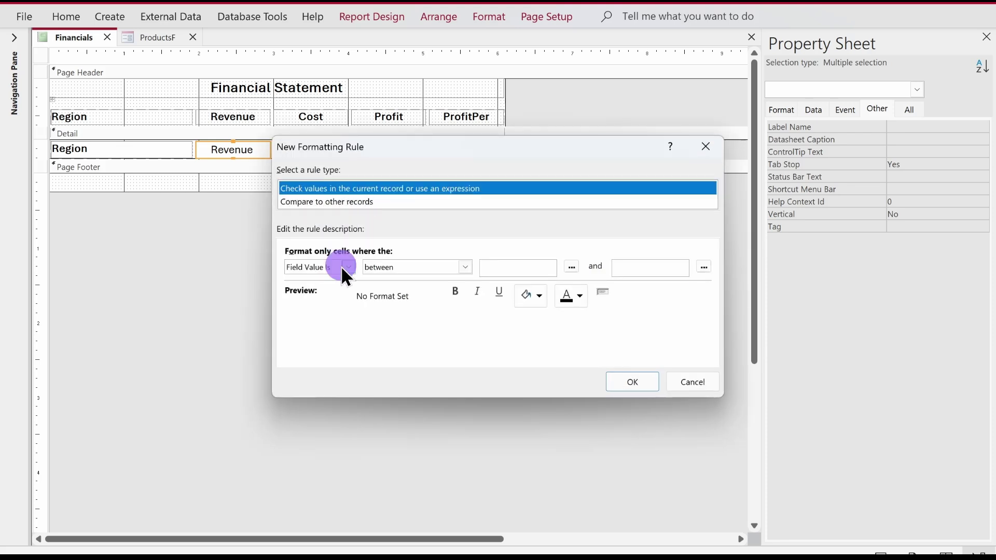
pyautogui.click(347, 267)
pyautogui.click(335, 294)
pyautogui.click(697, 267)
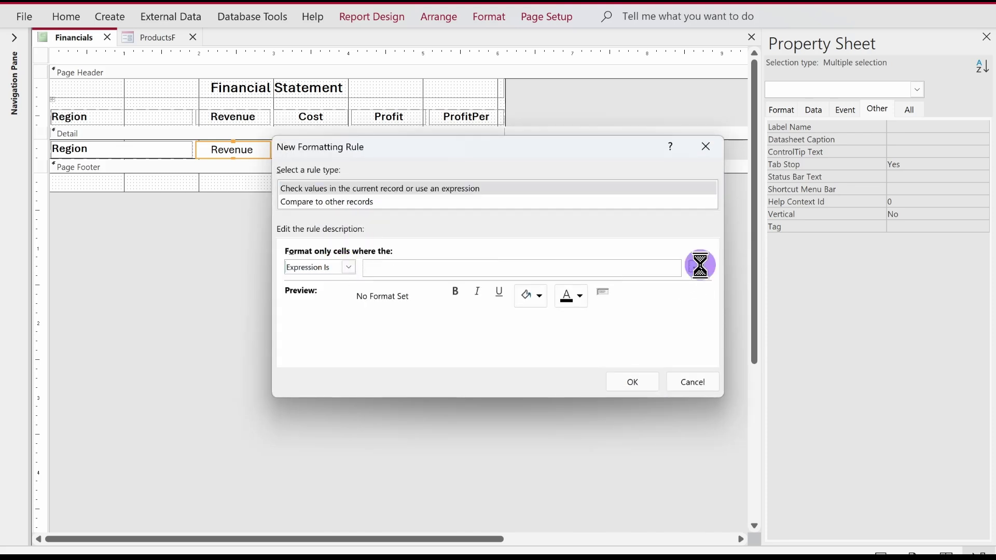
# Step: Enter the expression IIf([ProfitPer]>=0.6,1,0) as the rule's condition and accept it
pyautogui.write('IIf(')
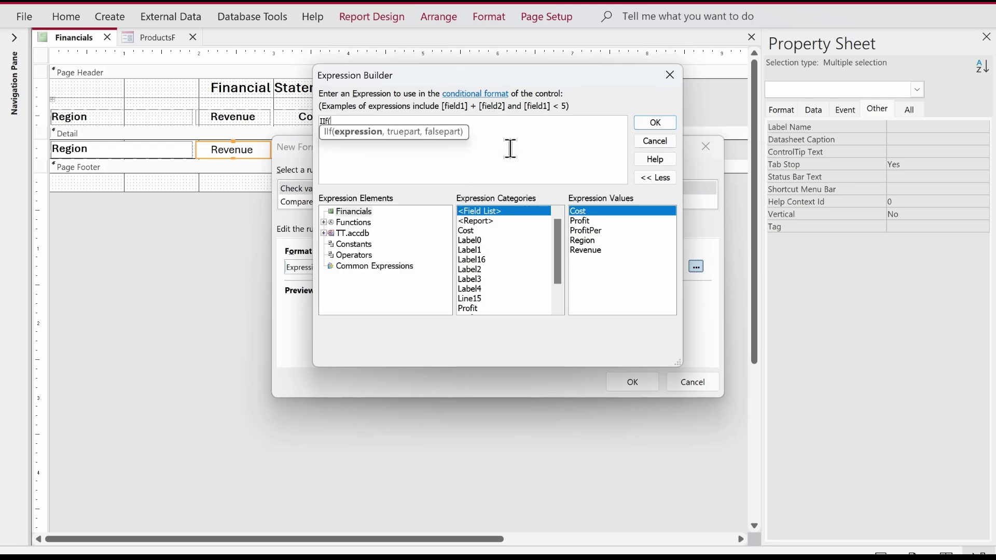
pyautogui.write('pro')
pyautogui.press('Down')
pyautogui.press('Down')
pyautogui.press('Down')
pyautogui.press('Tab')
pyautogui.write('>=0.6,')
pyautogui.write('1')
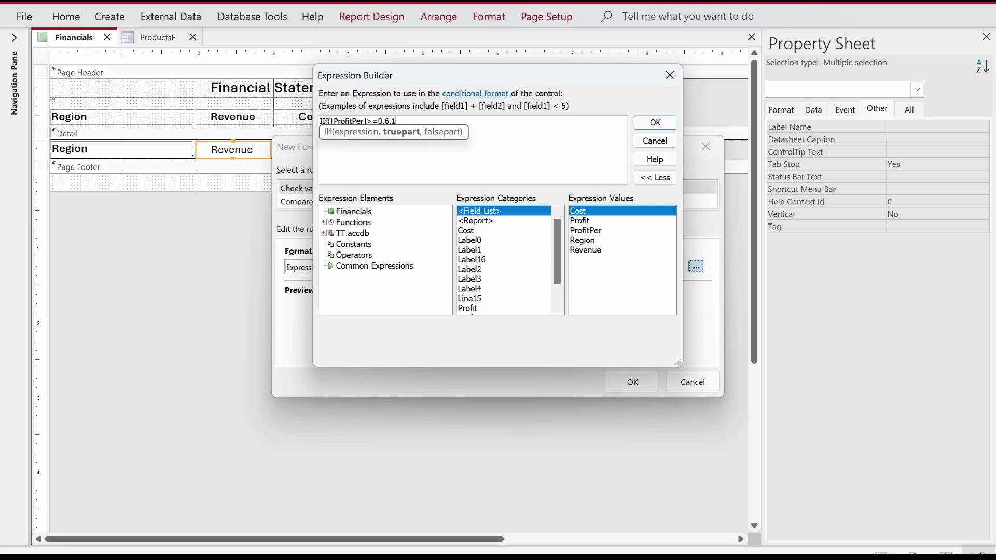
pyautogui.write(',0)')
pyautogui.click(655, 123)
# Step: Give the 0.6-and-above rule a light green fill, apply the rules and show the report in Report View
pyautogui.click(540, 296)
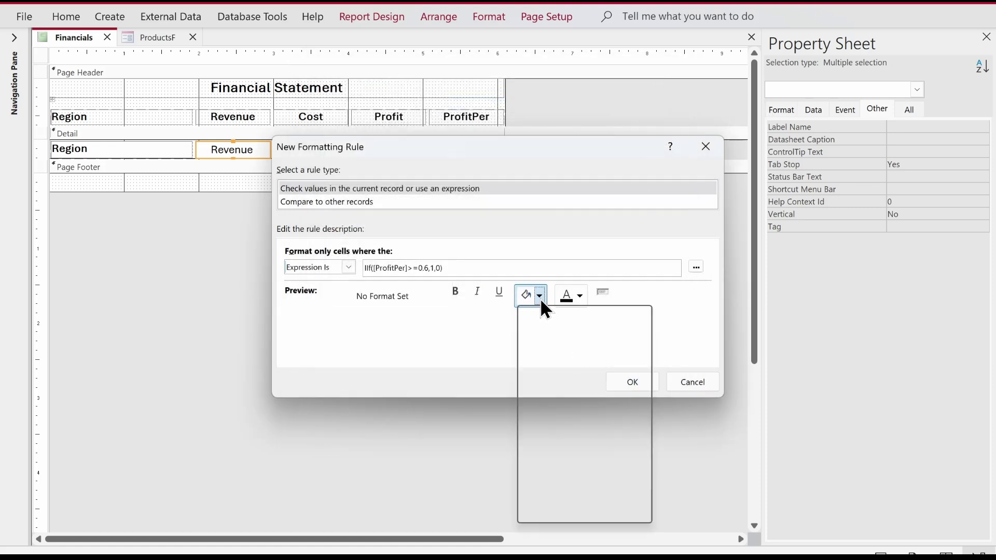
pyautogui.click(552, 485)
pyautogui.click(628, 381)
pyautogui.click(679, 369)
pyautogui.click(565, 369)
pyautogui.rightClick(54, 35)
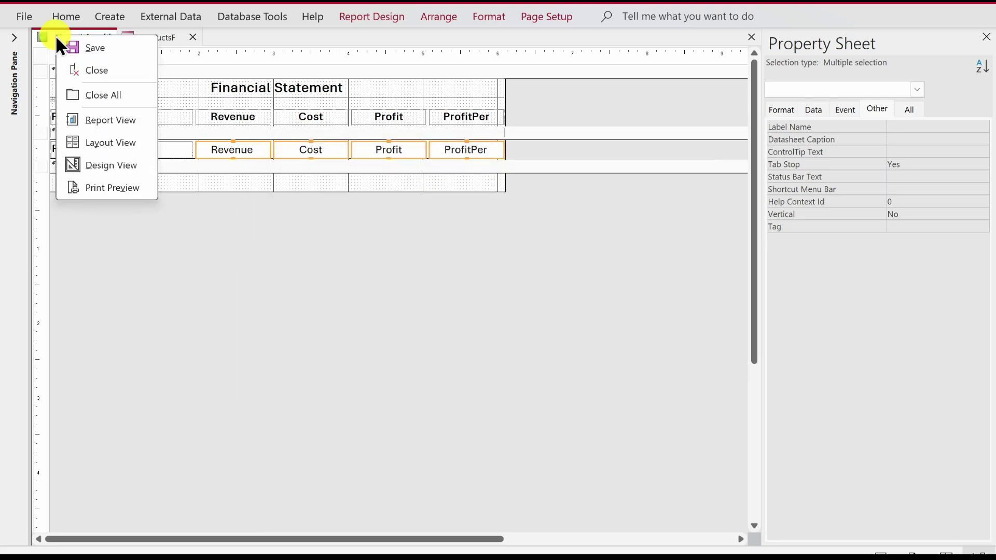
pyautogui.rightClick(72, 34)
pyautogui.click(126, 119)
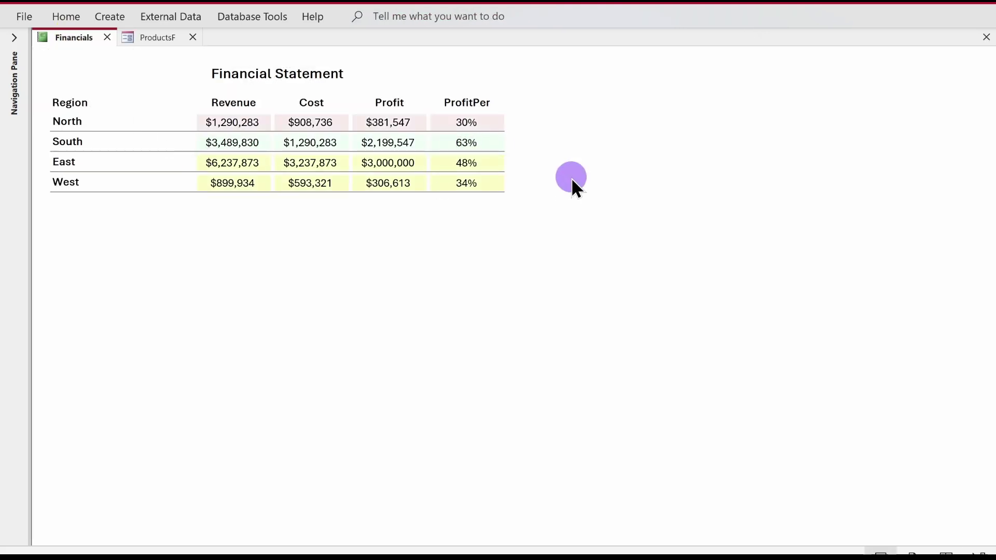
# Step: Review the row colours in the Financials report, compare them with the ProductsF form and return to Financials
pyautogui.click(571, 179)
pyautogui.click(498, 221)
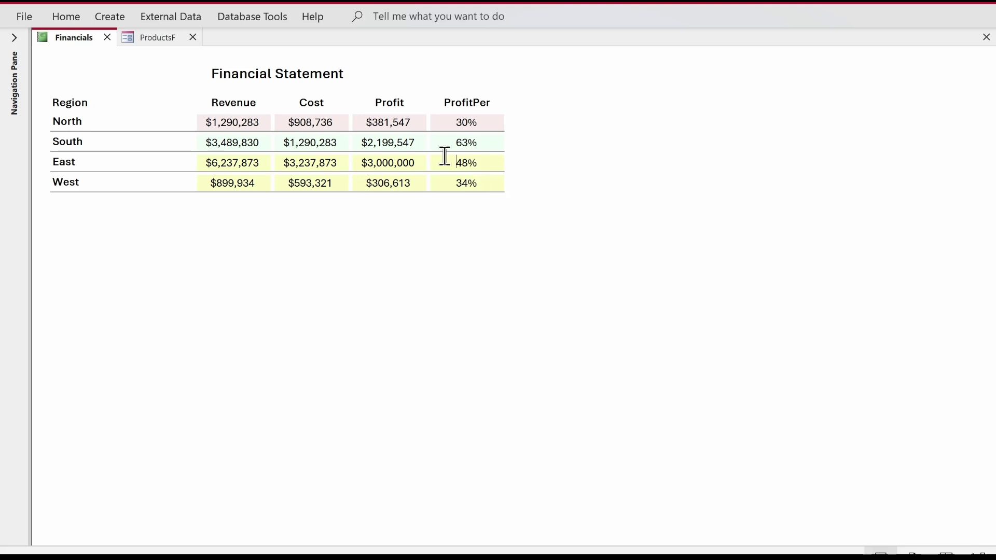
pyautogui.click(157, 41)
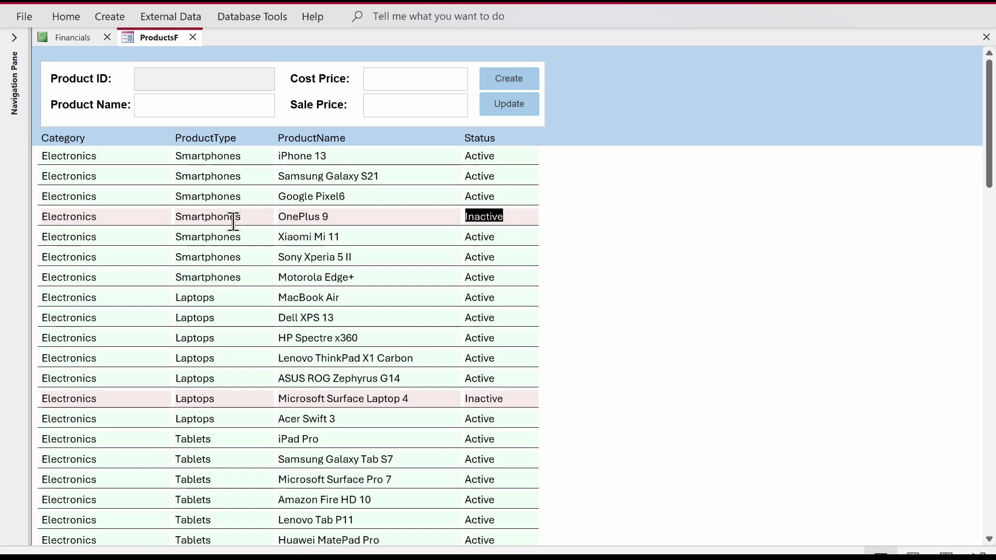
pyautogui.click(45, 40)
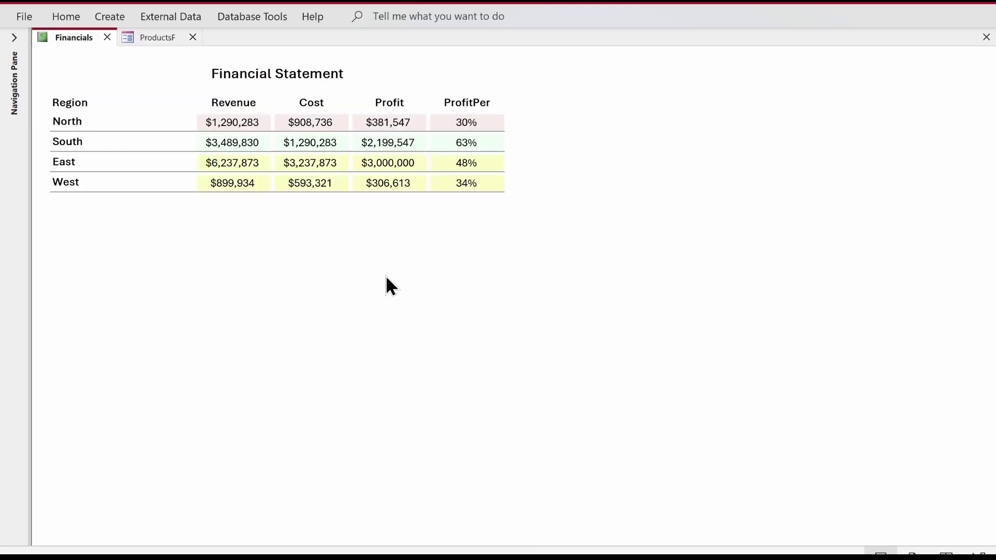